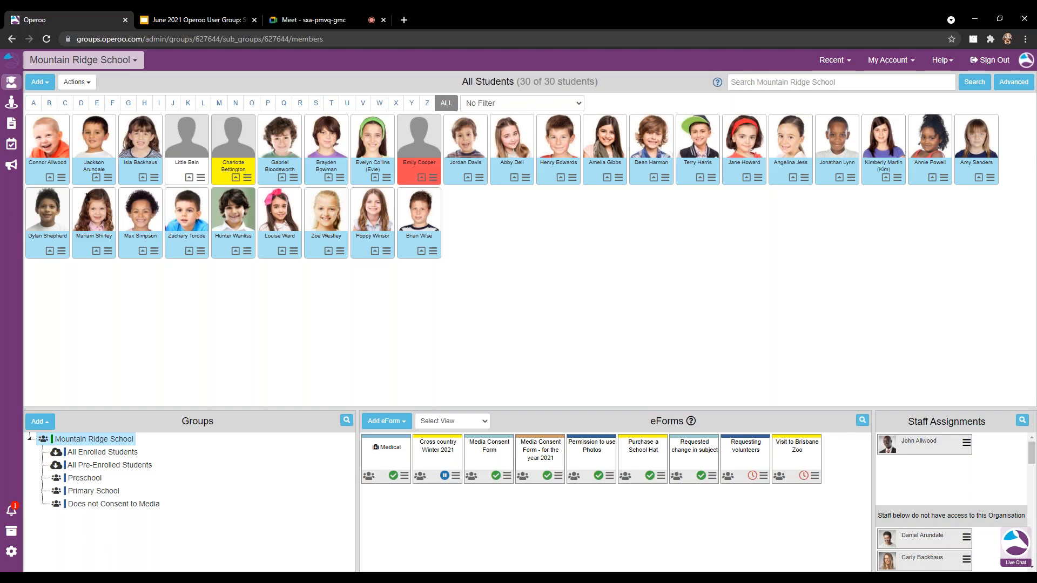
From Mountain Ridge School's All Students page (30 students), open the organisation and account switcher.
click(128, 64)
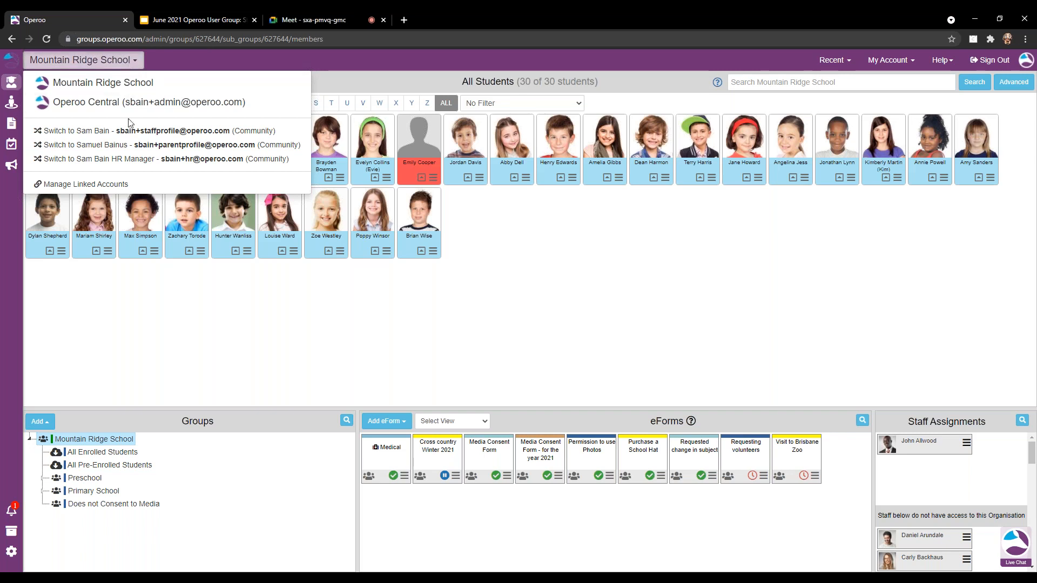
Switch to the staff profile to view its Form Library, then return to the admin account.
click(128, 135)
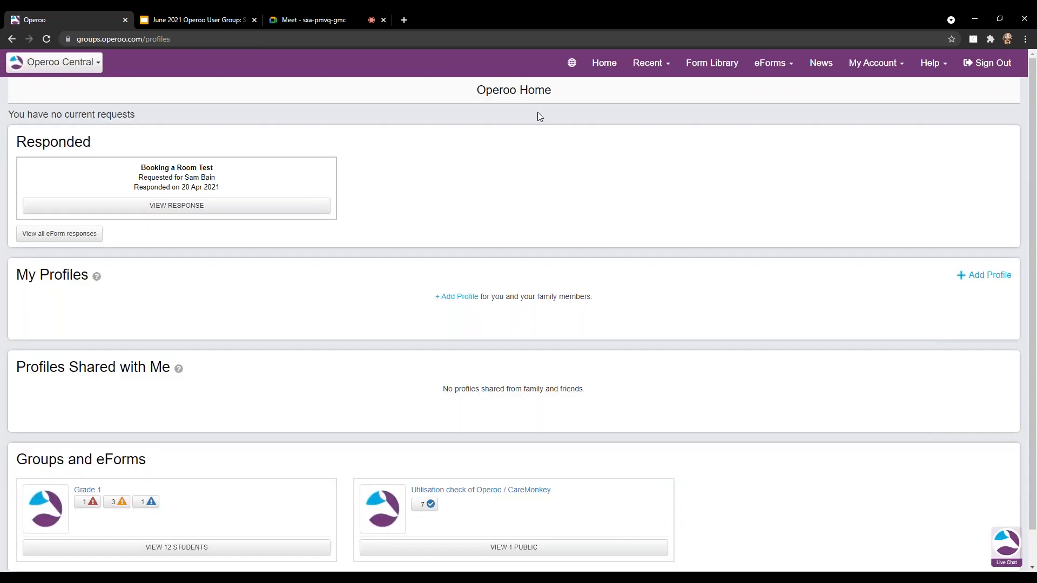
click(710, 65)
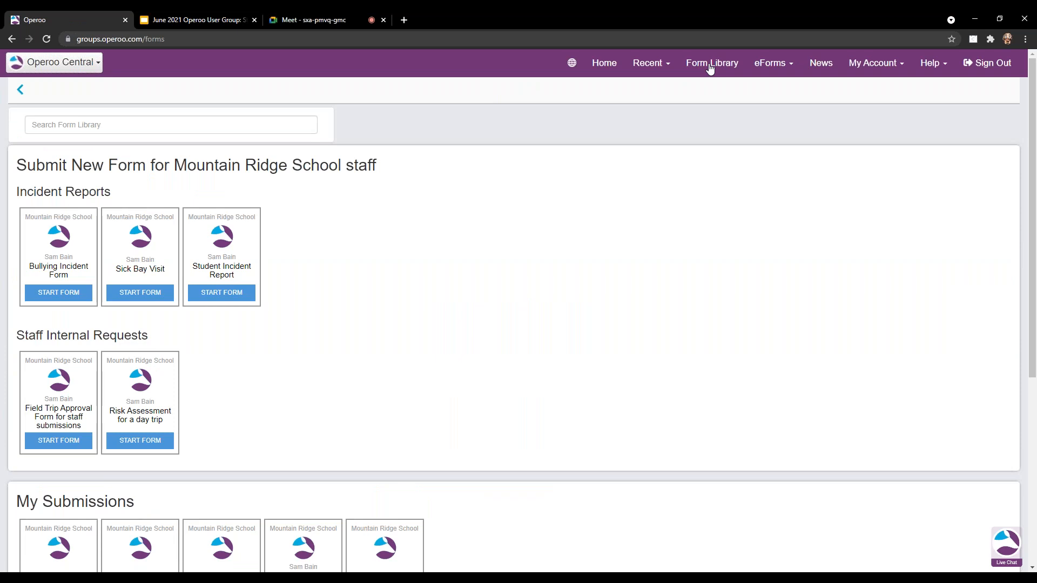
click(711, 67)
click(64, 63)
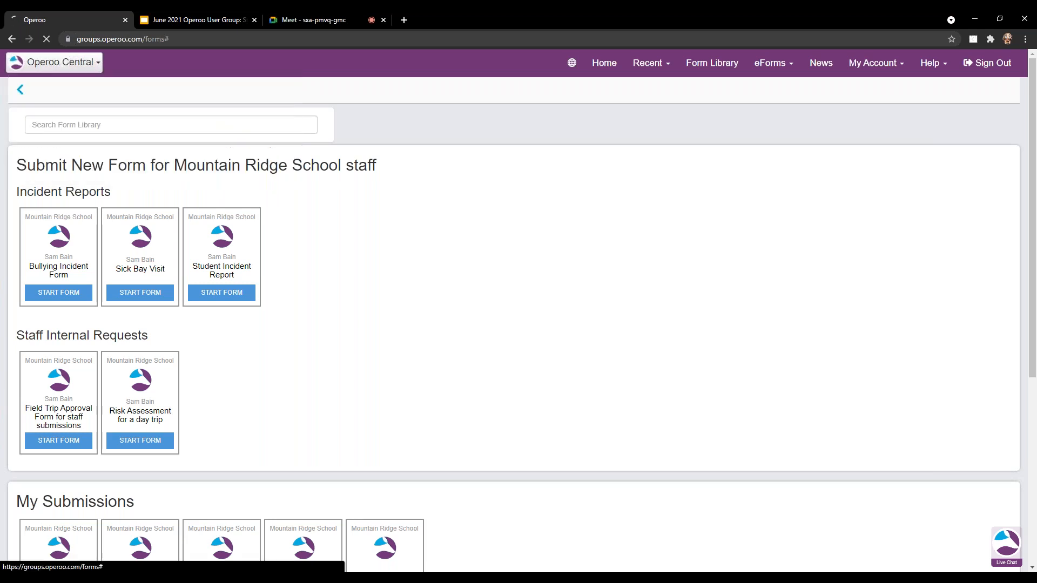
click(73, 116)
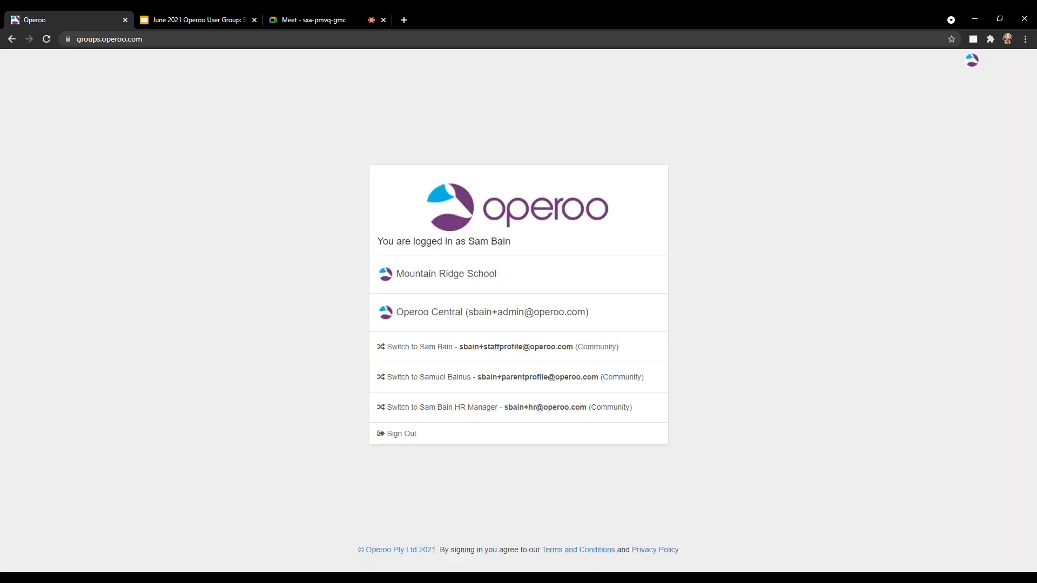
Open Mountain Ridge School's staff list and show the 3 members of Approval Group - Leave approval.
click(426, 277)
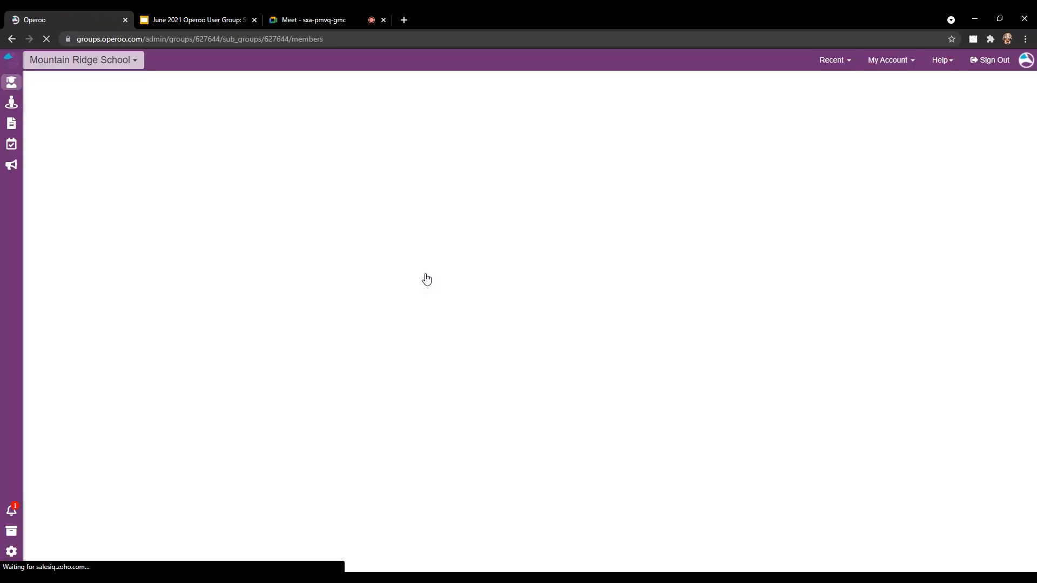
click(12, 102)
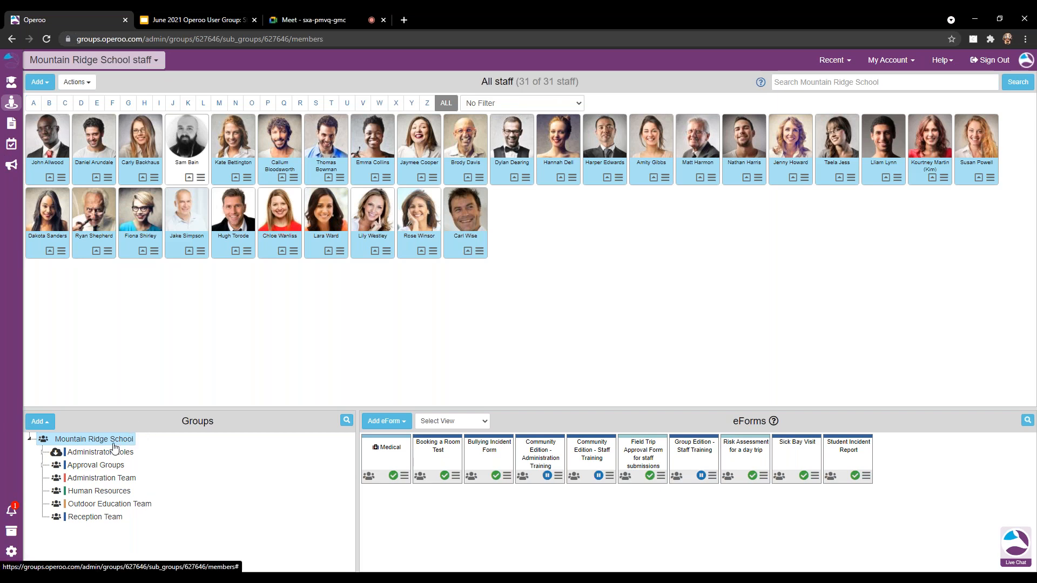
click(41, 466)
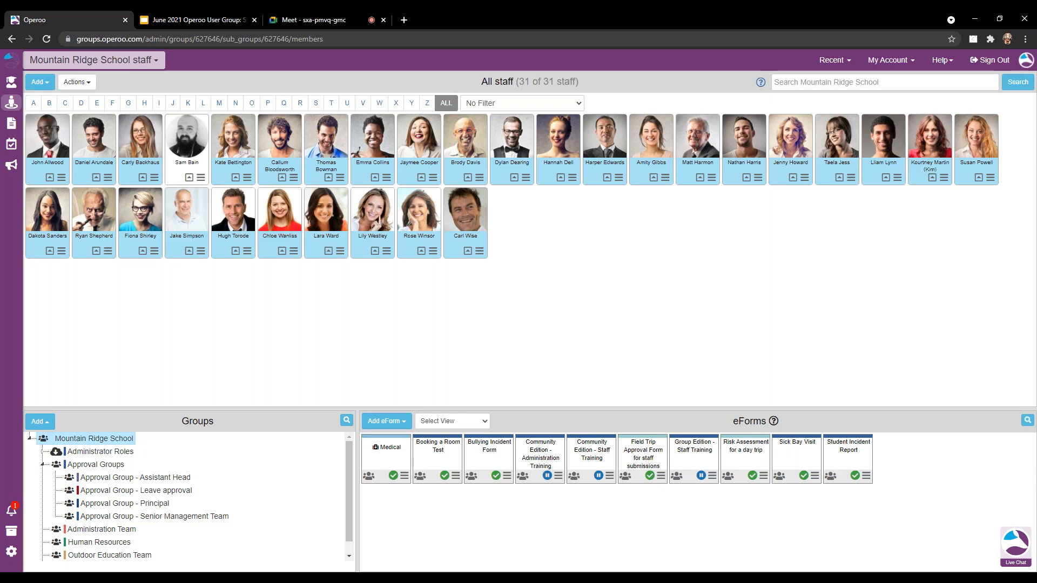
click(143, 495)
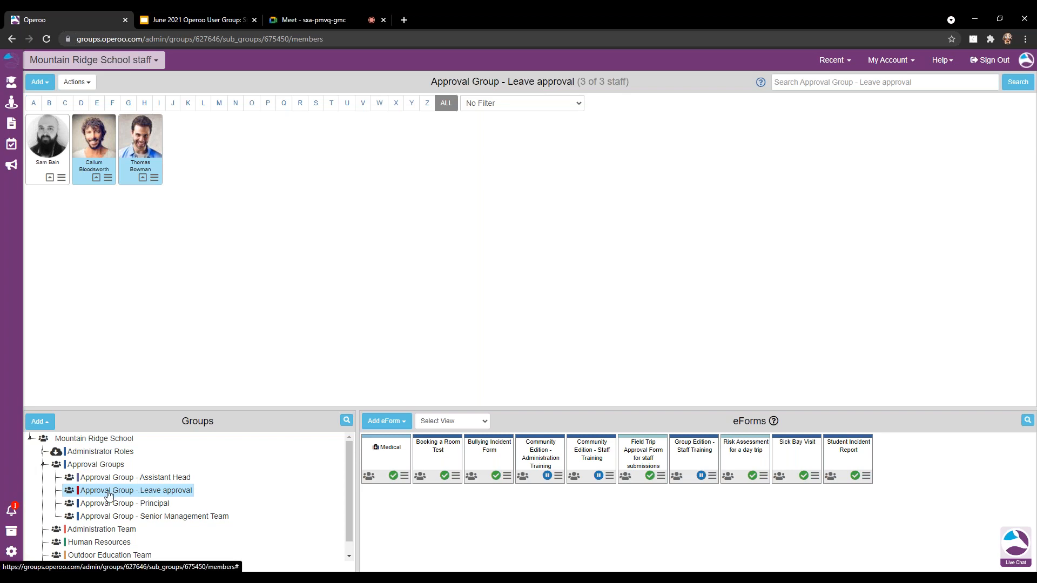
Add a group named 'Approval Group - Finance' with parent Approval Groups and save it.
click(40, 422)
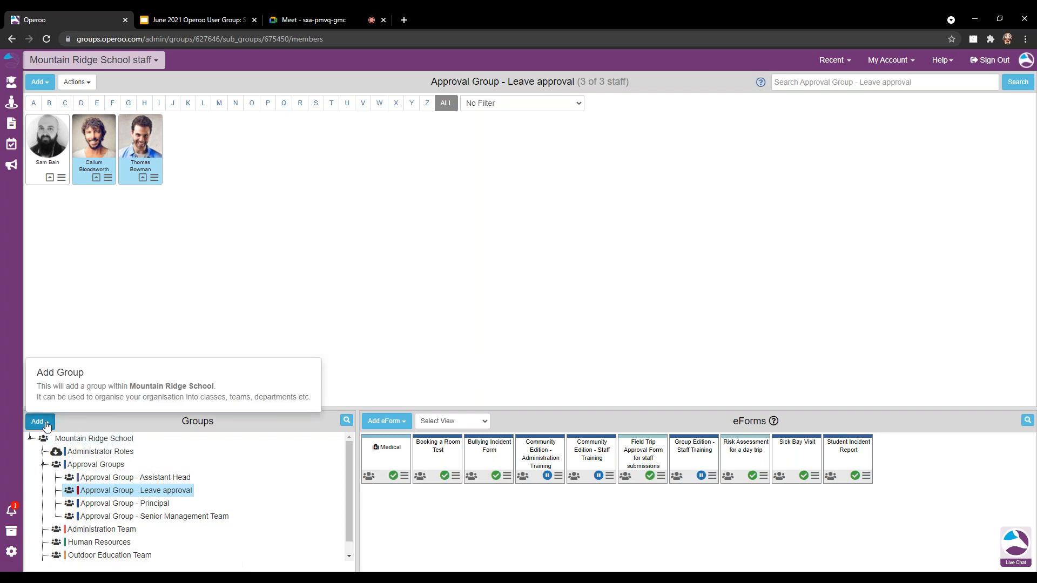
click(86, 393)
click(148, 118)
text(Approval Group - Finance)
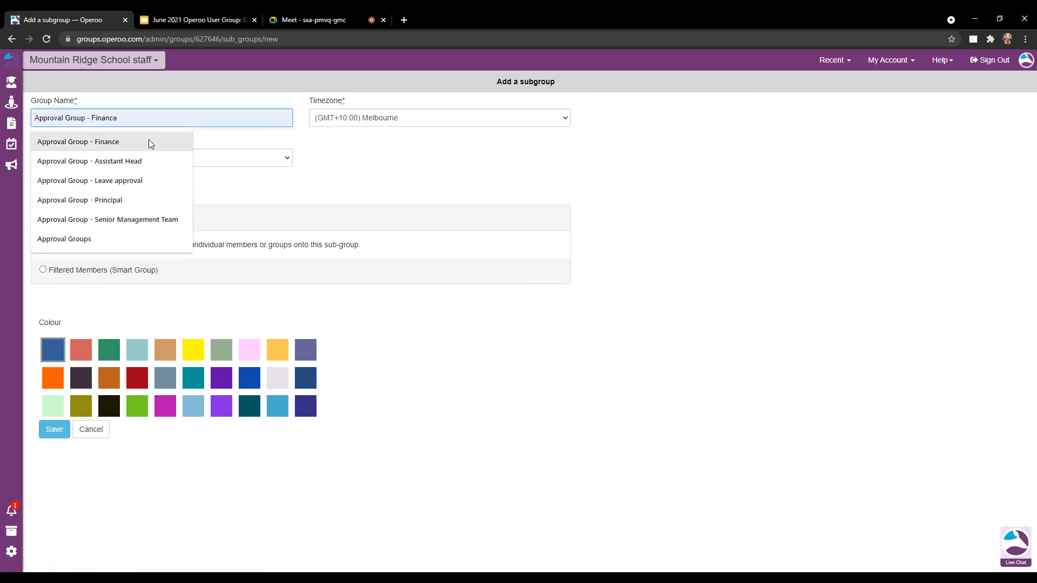
click(148, 140)
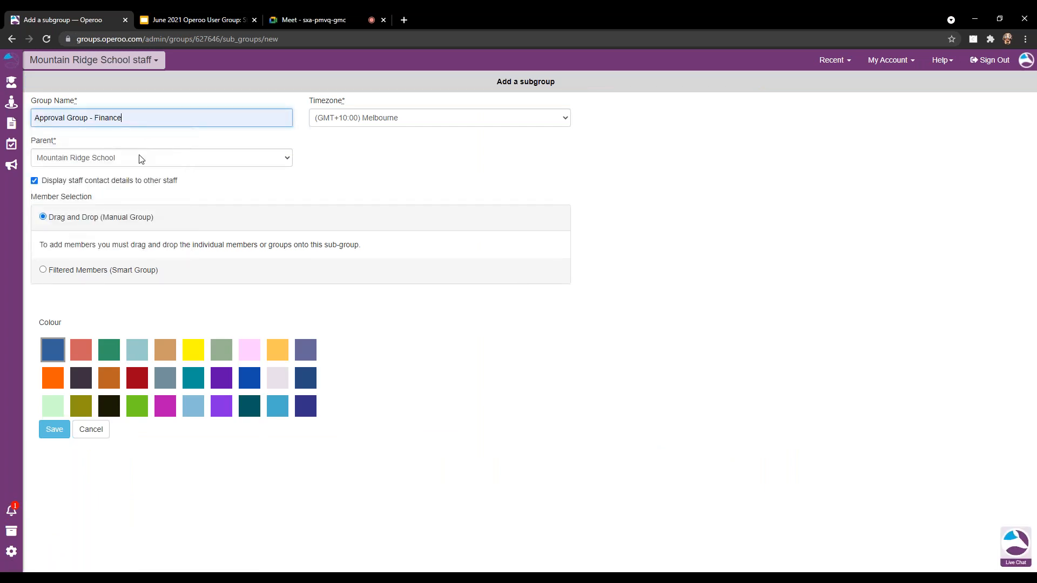
click(85, 158)
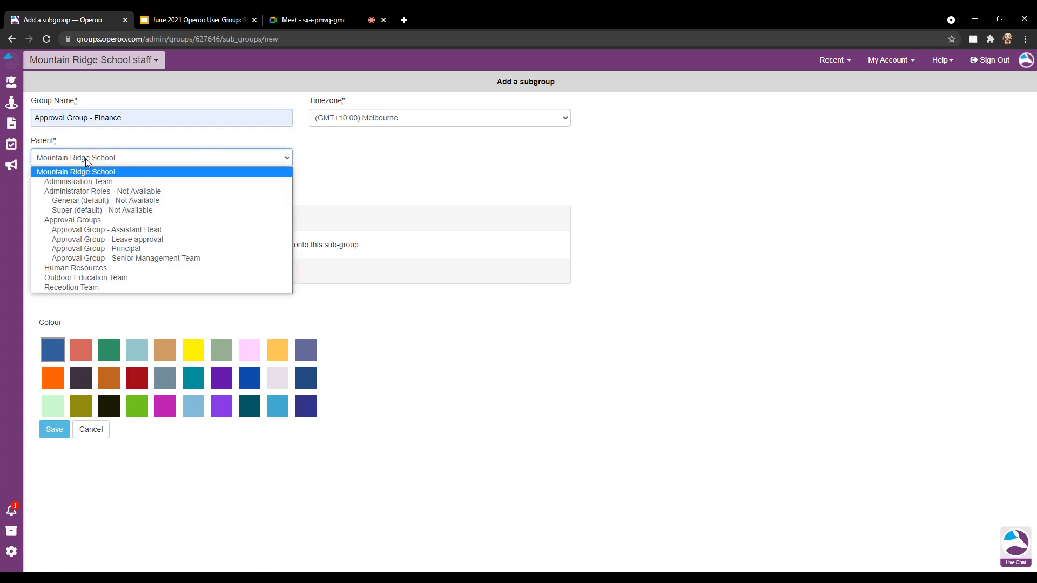
click(81, 223)
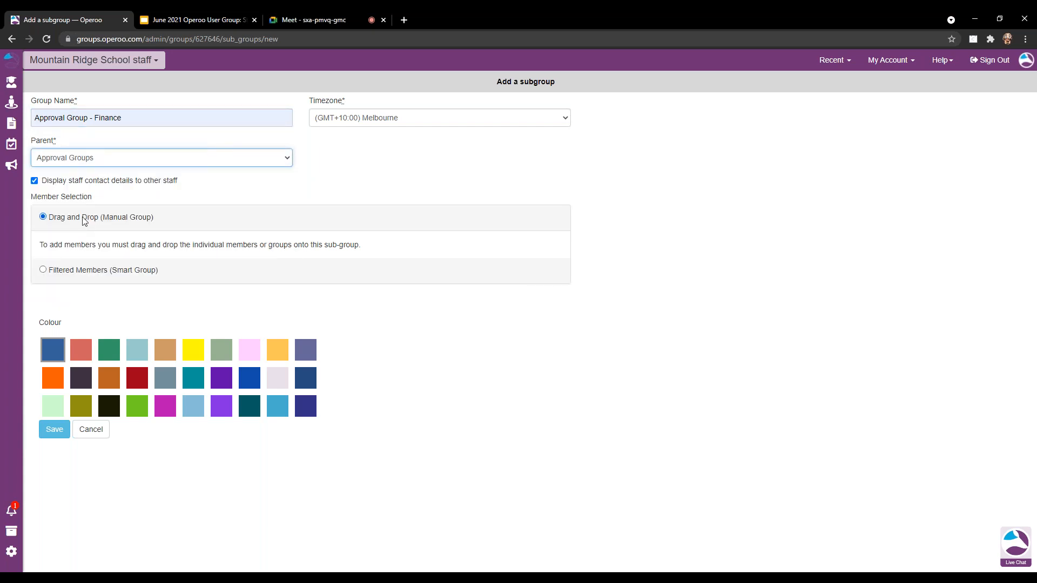
click(55, 431)
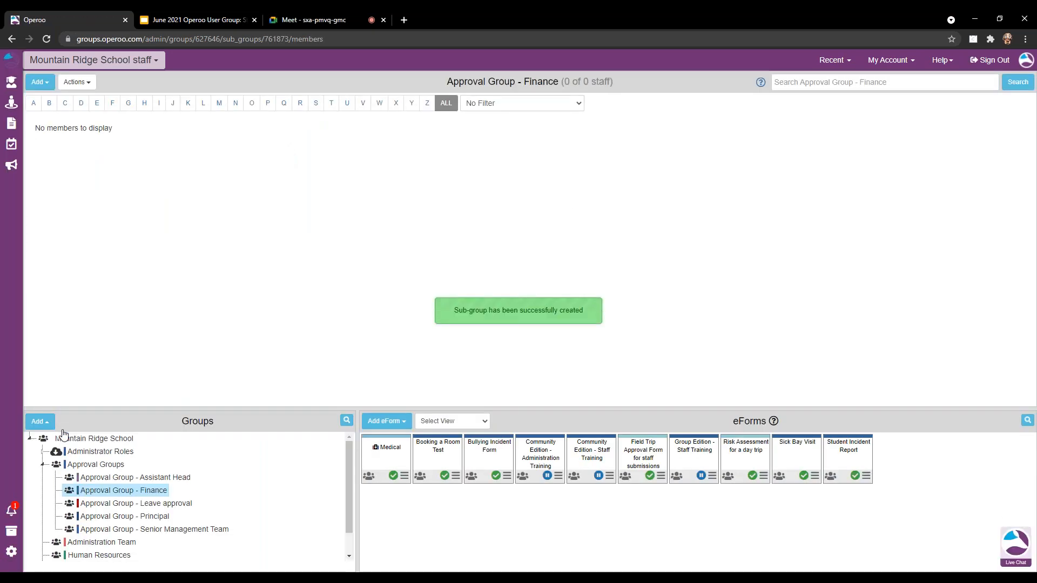
Select three staff members and drag them into Approval Group - Finance, confirming the addition.
click(108, 440)
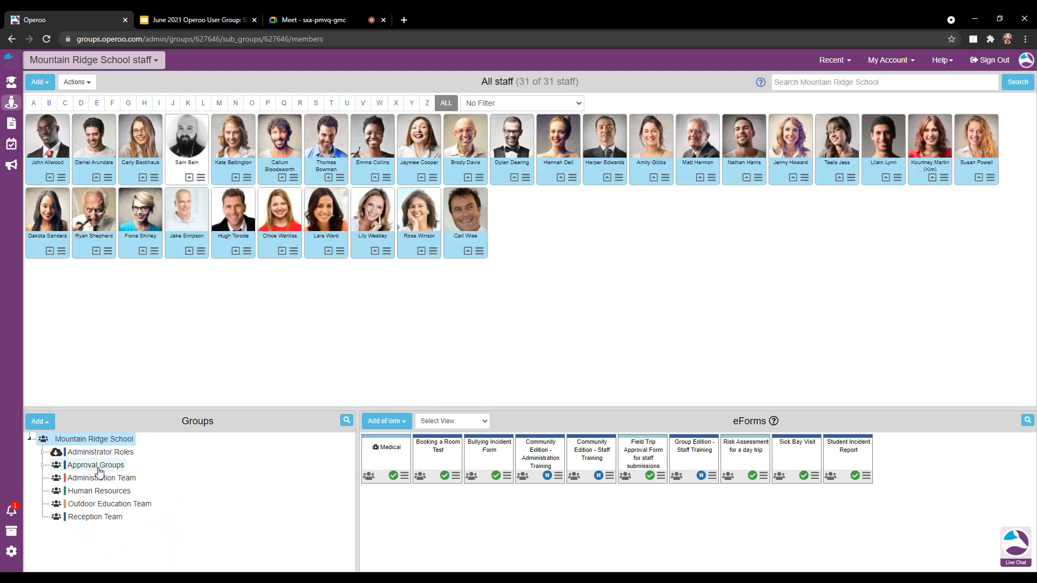
click(43, 466)
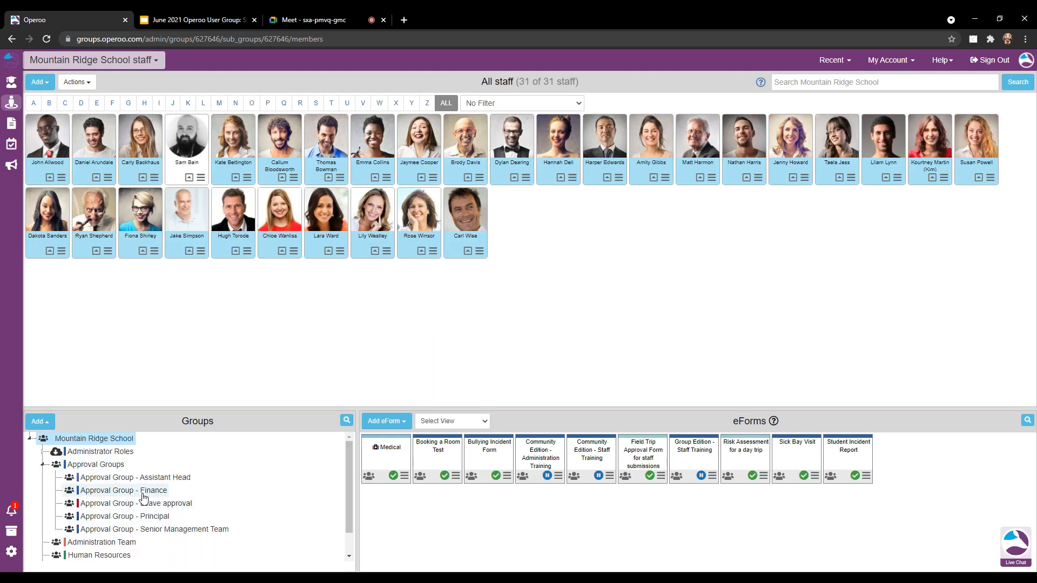
click(190, 176)
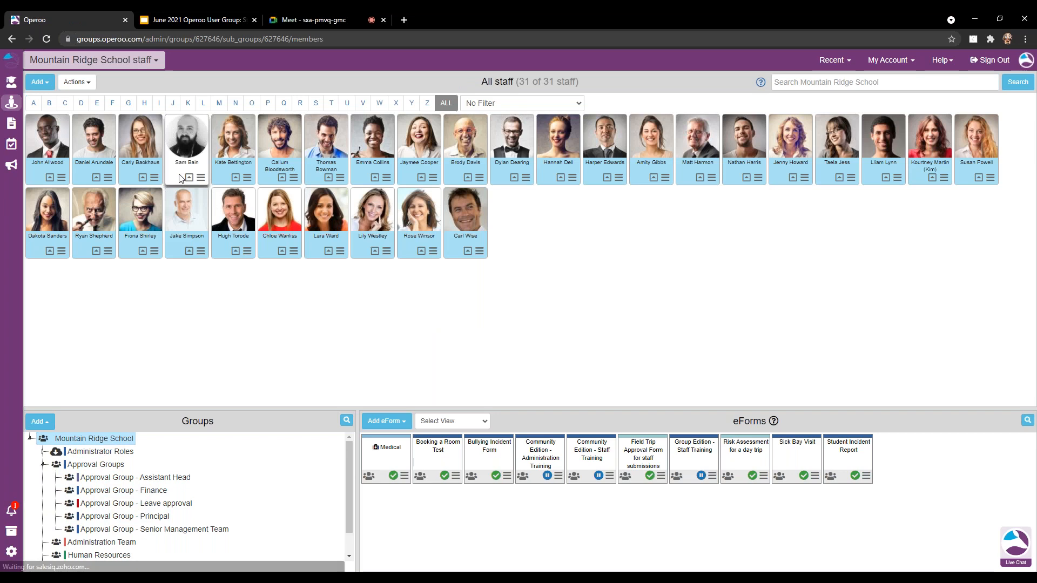
click(455, 177)
click(500, 174)
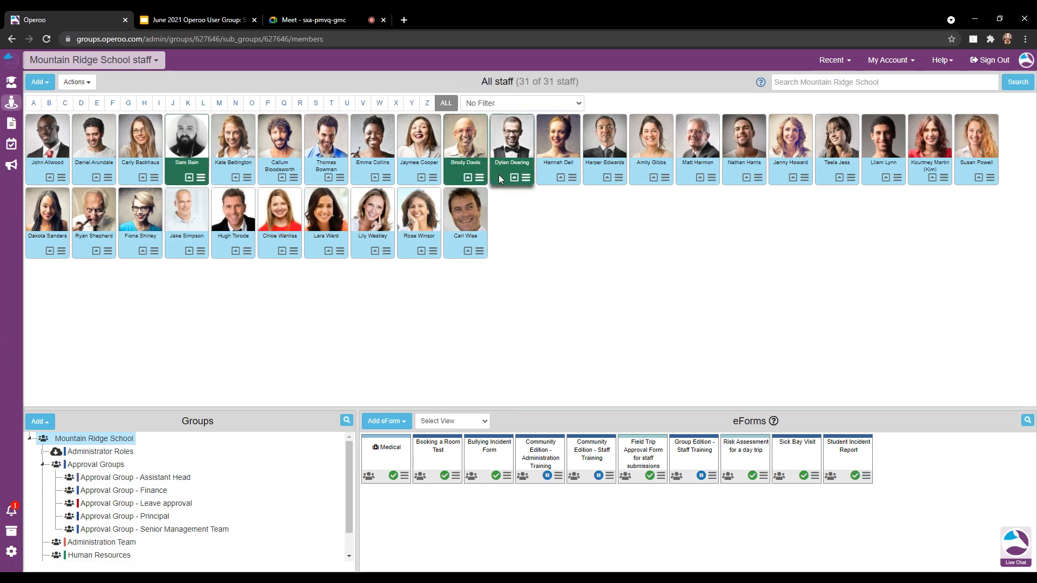
drag(452, 176, 160, 493)
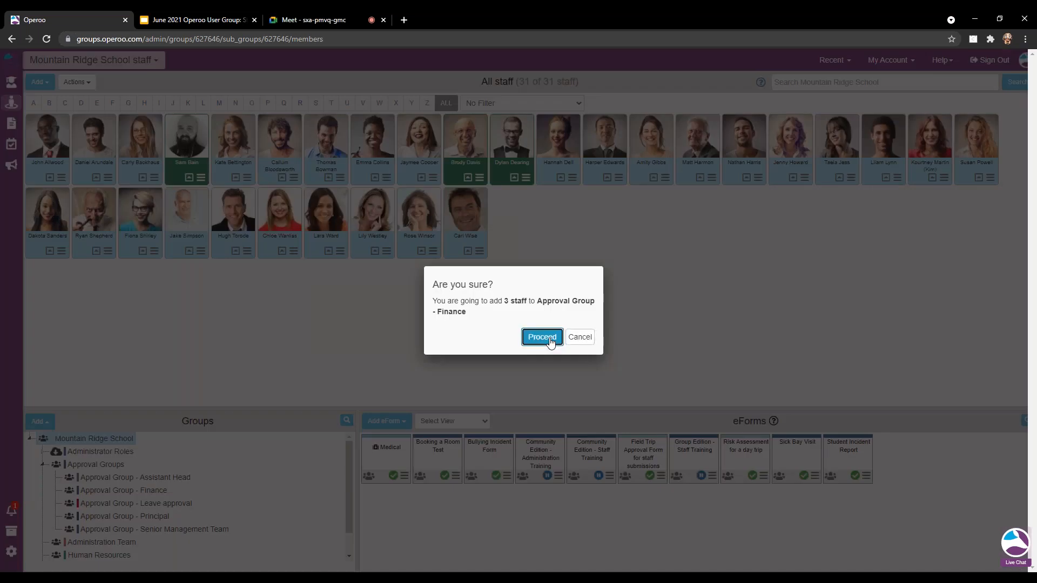
click(545, 339)
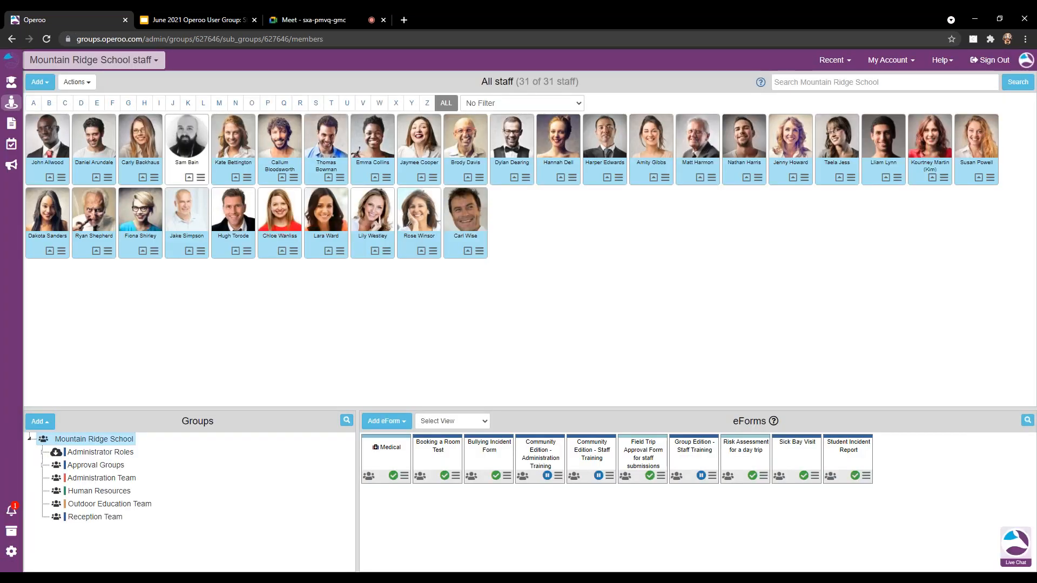
click(43, 466)
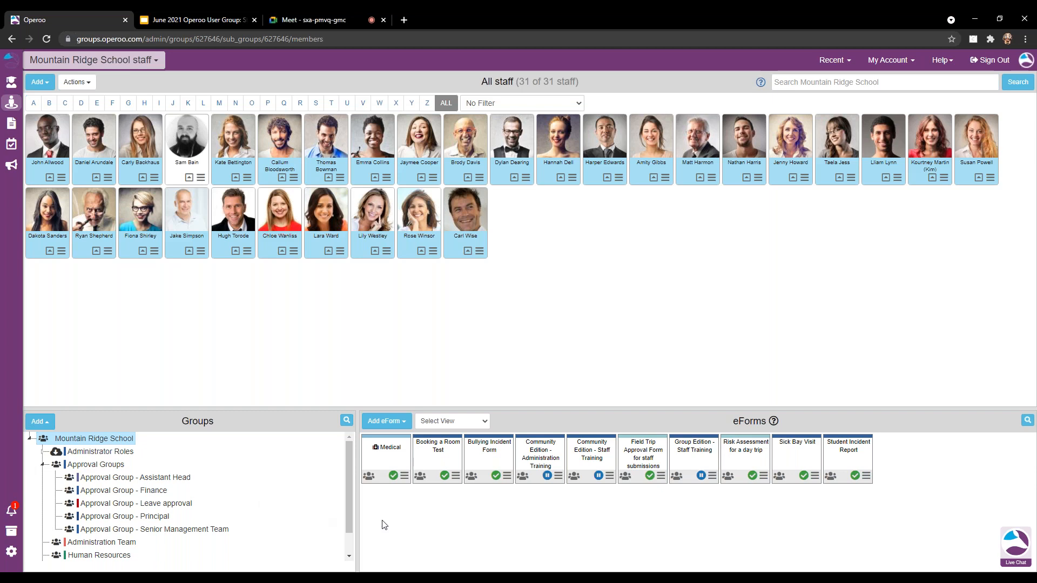
Start a staff eForm from 'Reimbursement Request Form - sample', retitled 'Reimbursement Request Form'.
click(401, 426)
click(402, 459)
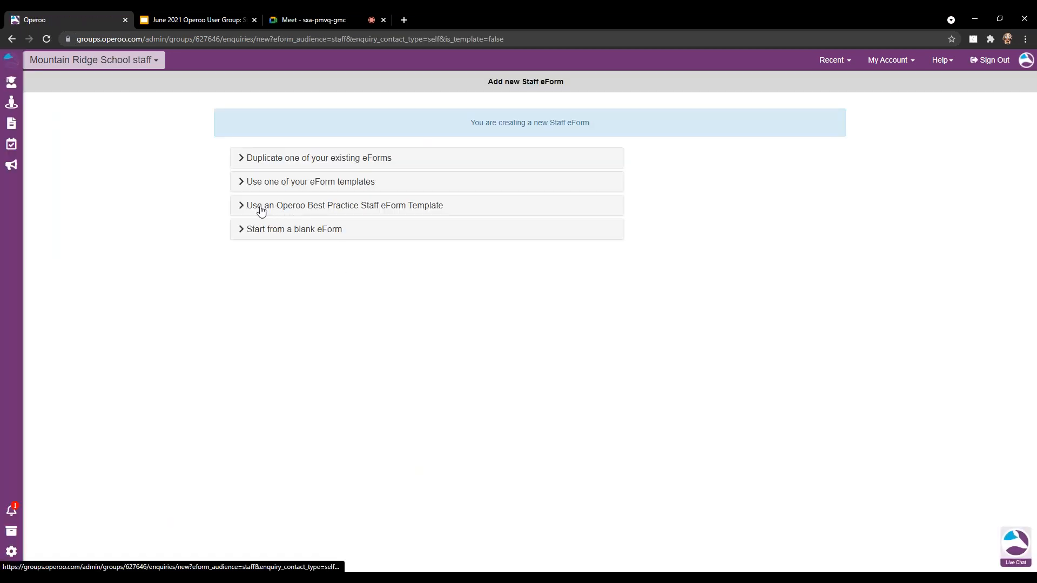
click(321, 210)
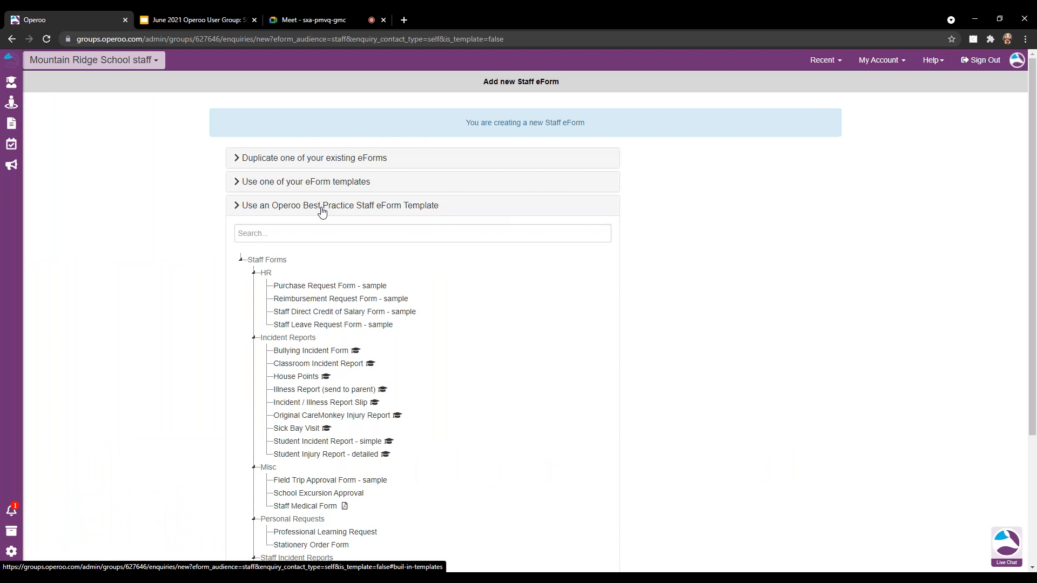
scroll(338, 268, down, 2)
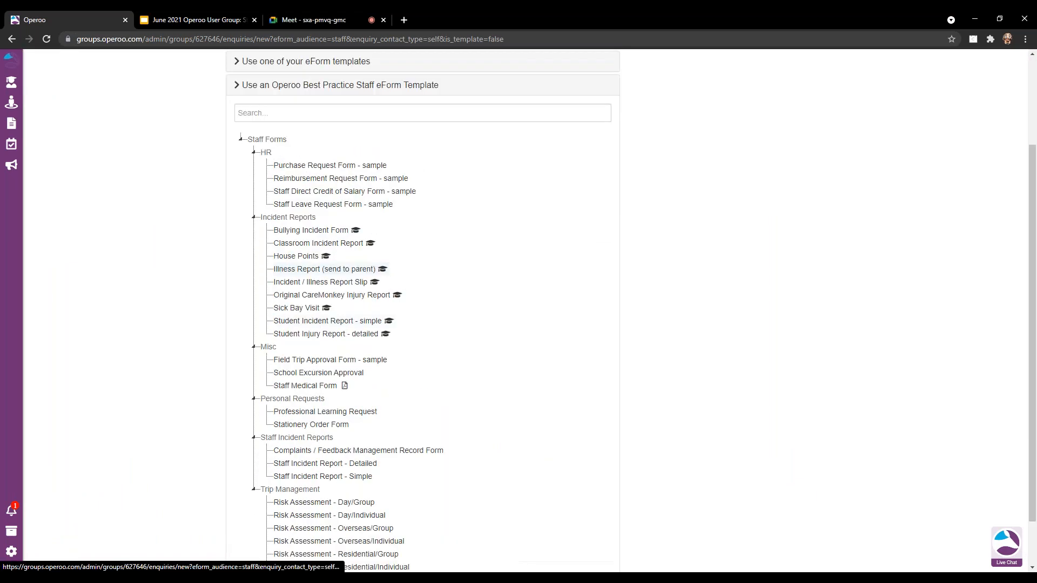
scroll(324, 269, up, 1)
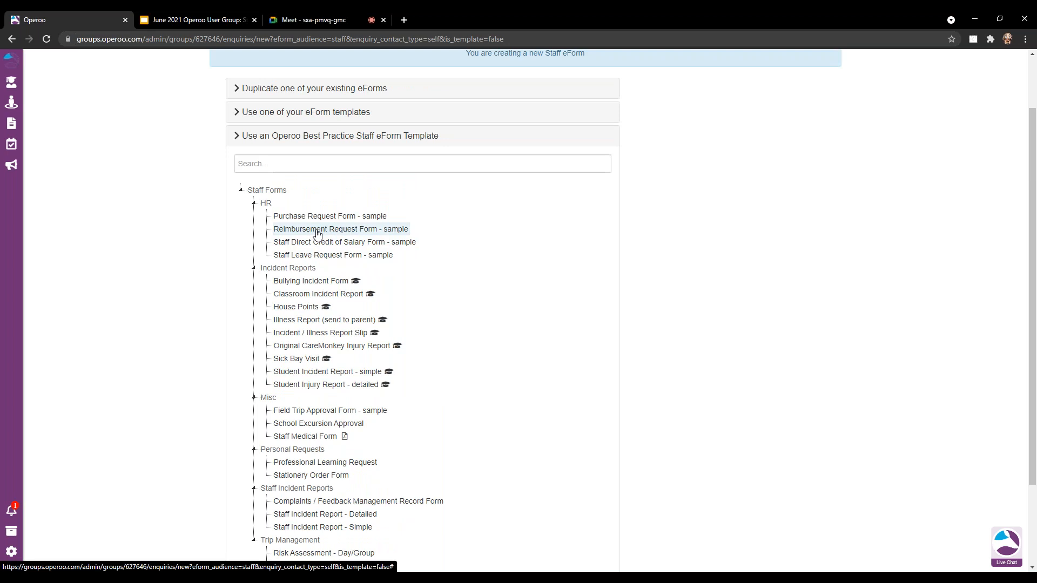
click(318, 231)
drag(349, 154, 317, 156)
key(BackSpace)
click(359, 338)
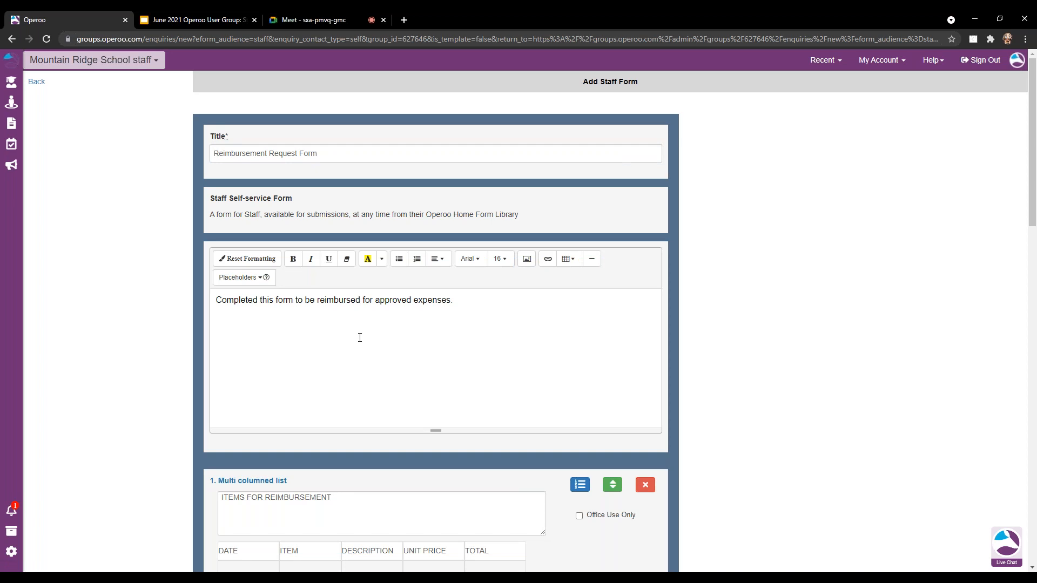
Untick Required on question 4, the 'Any additional comments' textbox.
click(358, 334)
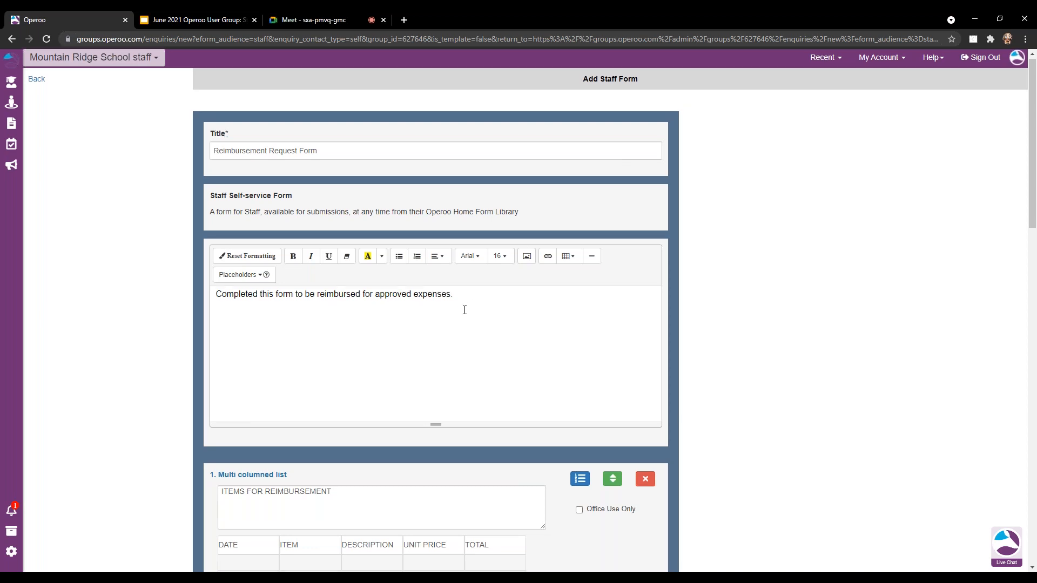
scroll(464, 310, down, 3)
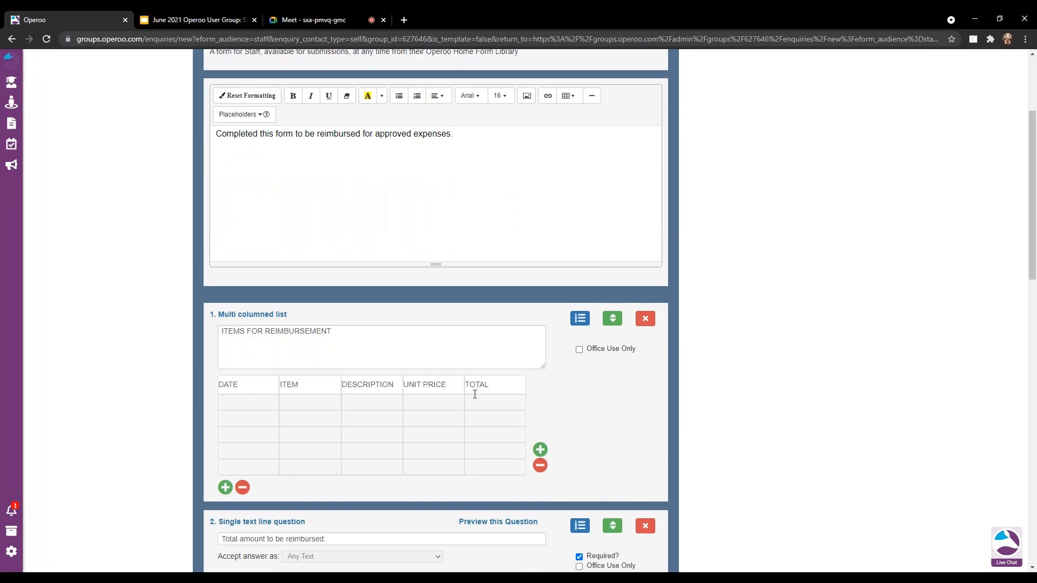
scroll(474, 395, down, 3)
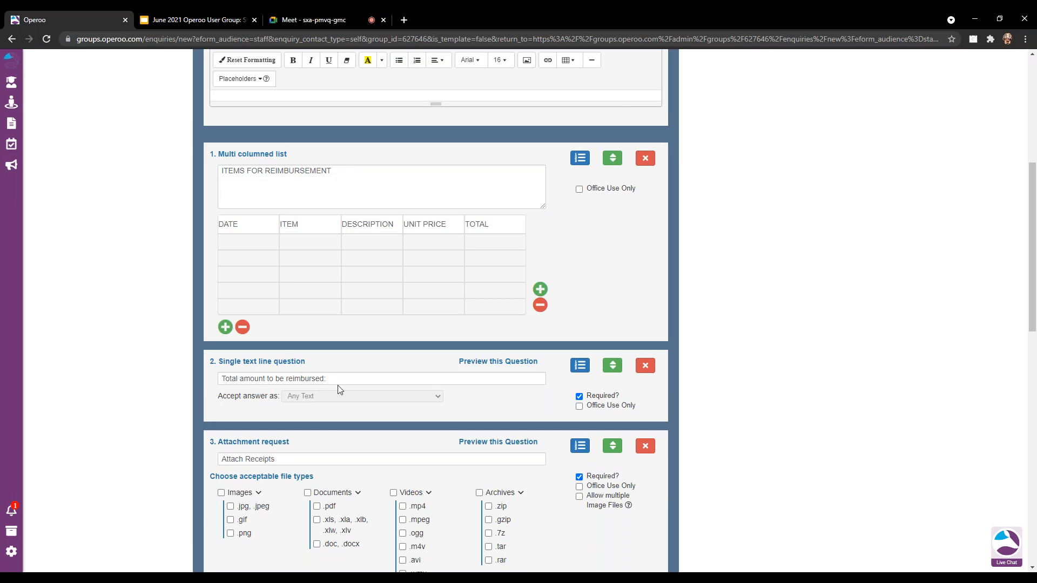
scroll(340, 389, down, 2)
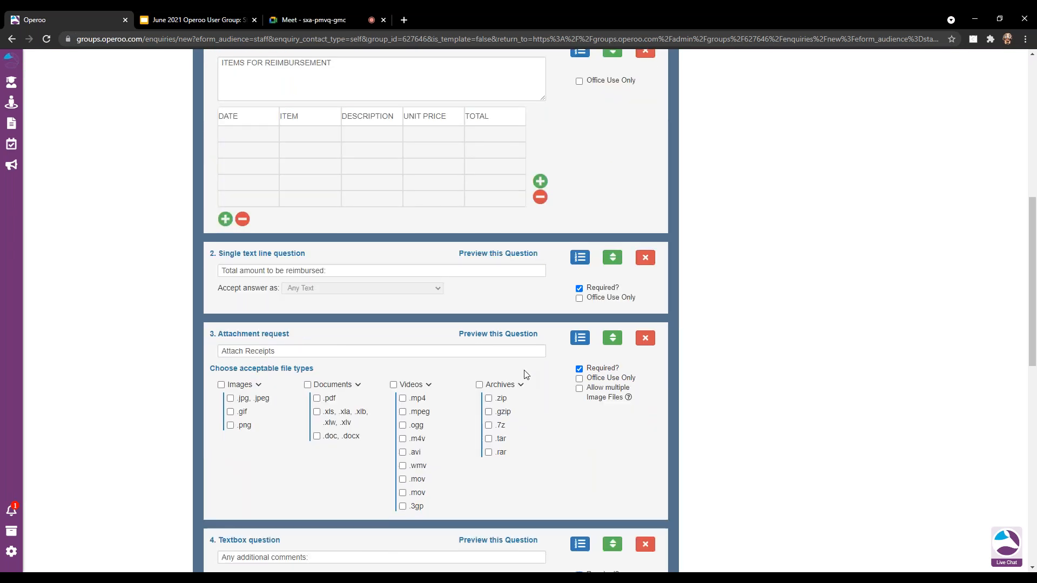
scroll(497, 384, down, 2)
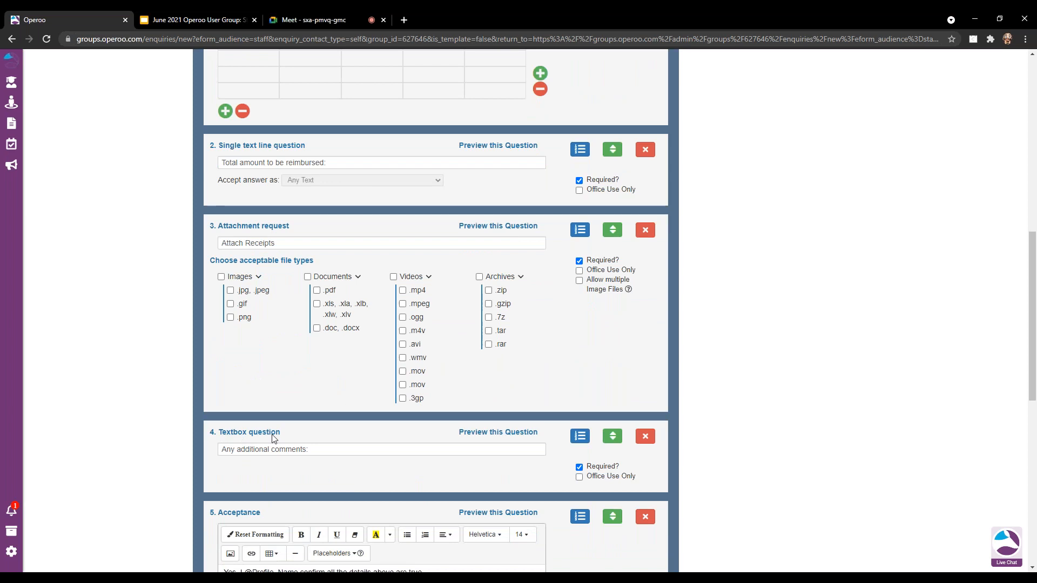
scroll(260, 412, down, 1)
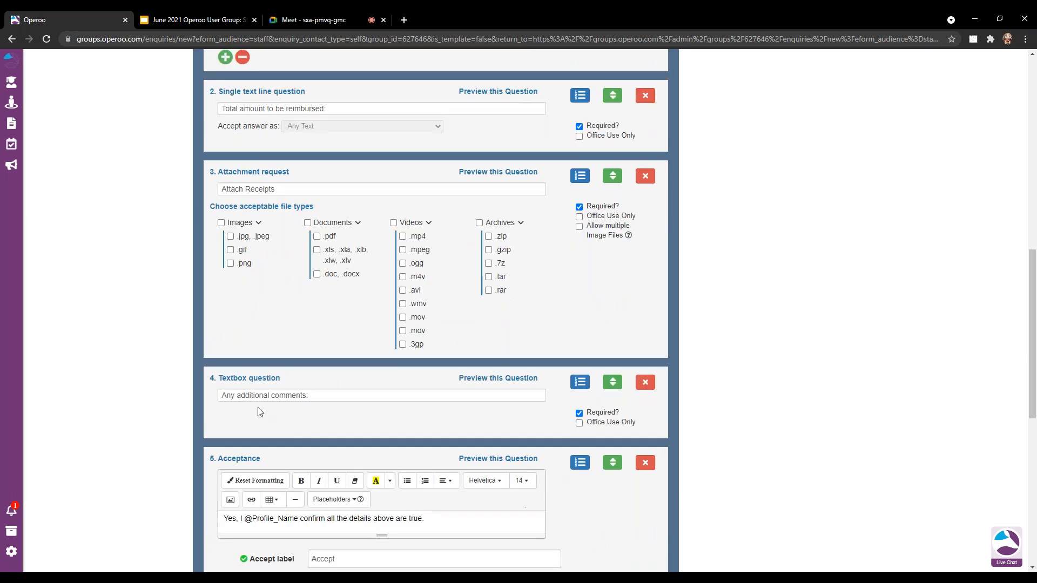
click(579, 414)
scroll(225, 412, down, 2)
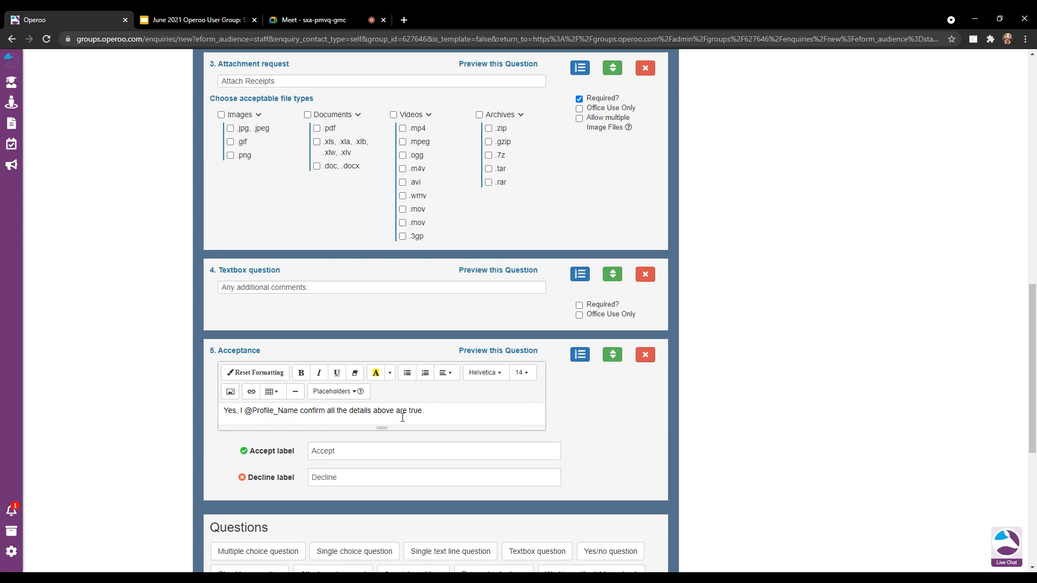
scroll(403, 417, down, 2)
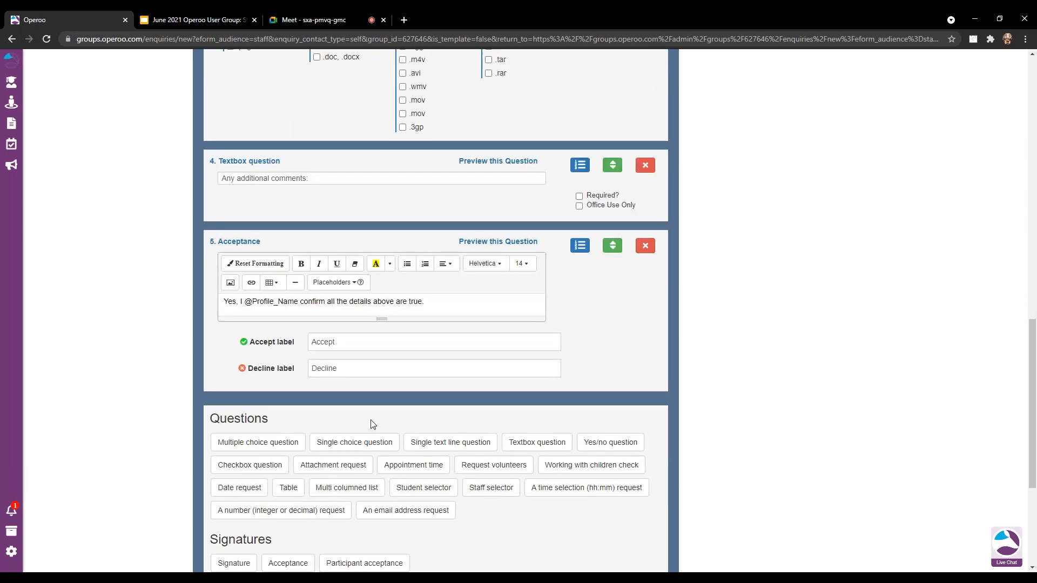
scroll(372, 424, down, 3)
scroll(357, 430, down, 2)
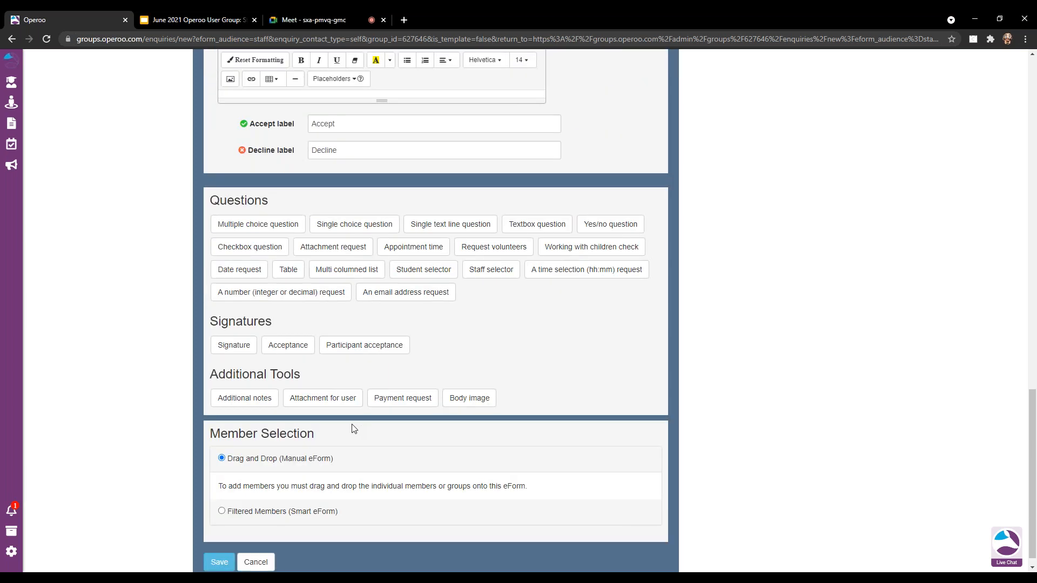
Set Filtered Members to Mountain Ridge School (31 staff) and save the Smart eForm.
click(223, 498)
click(237, 499)
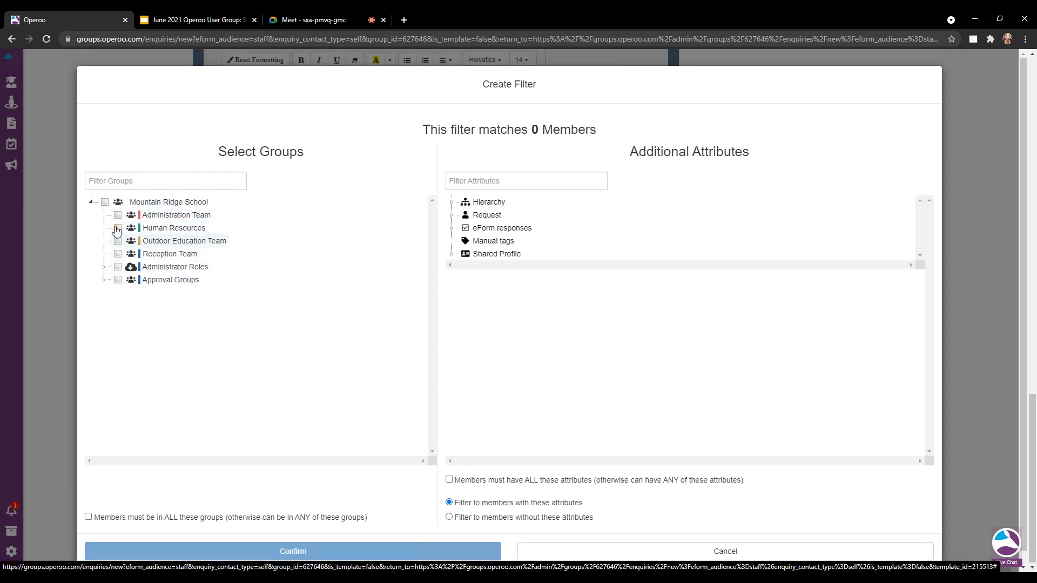
click(105, 204)
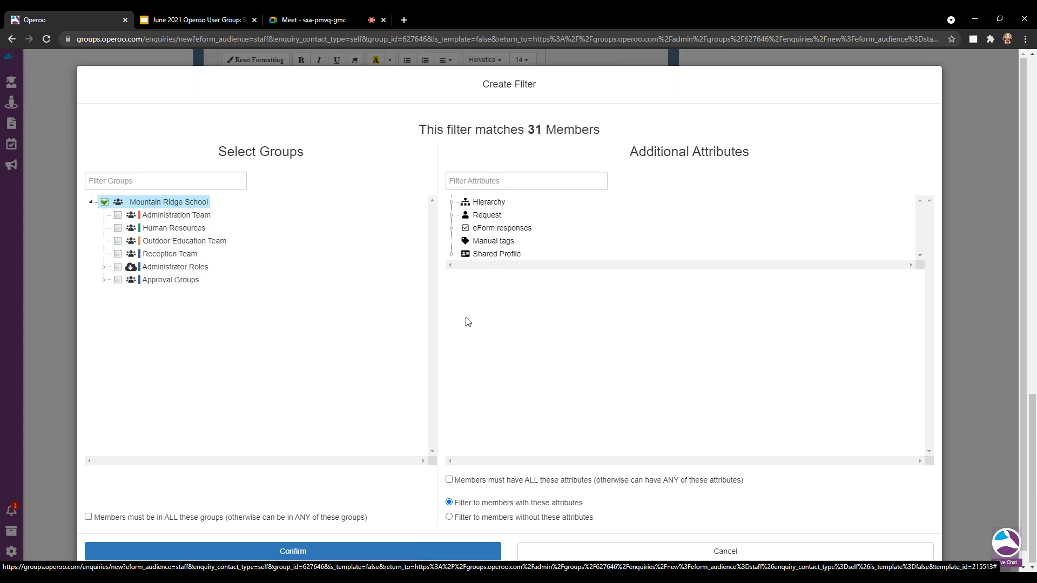
click(310, 550)
click(218, 550)
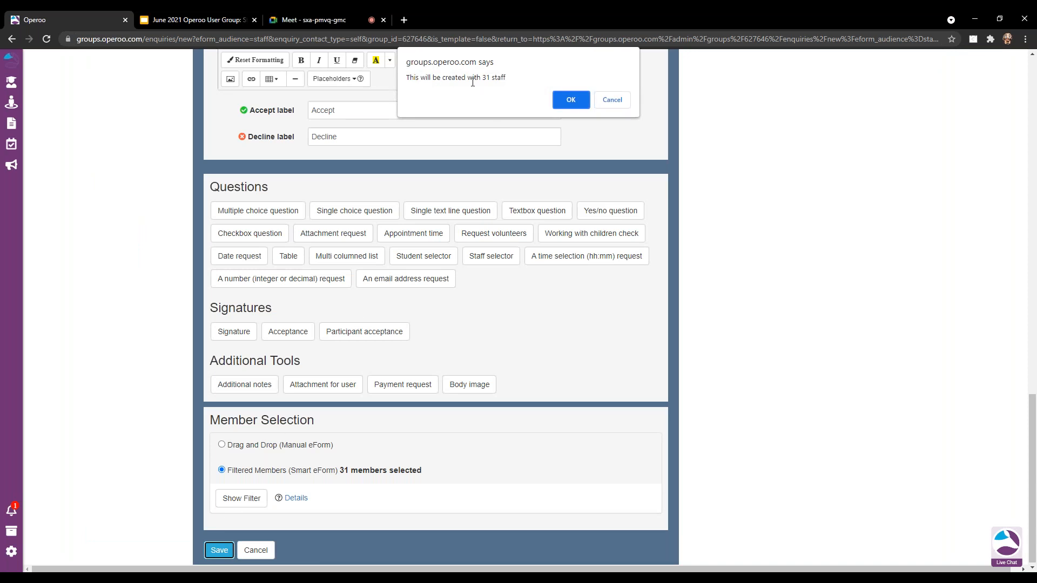
click(567, 101)
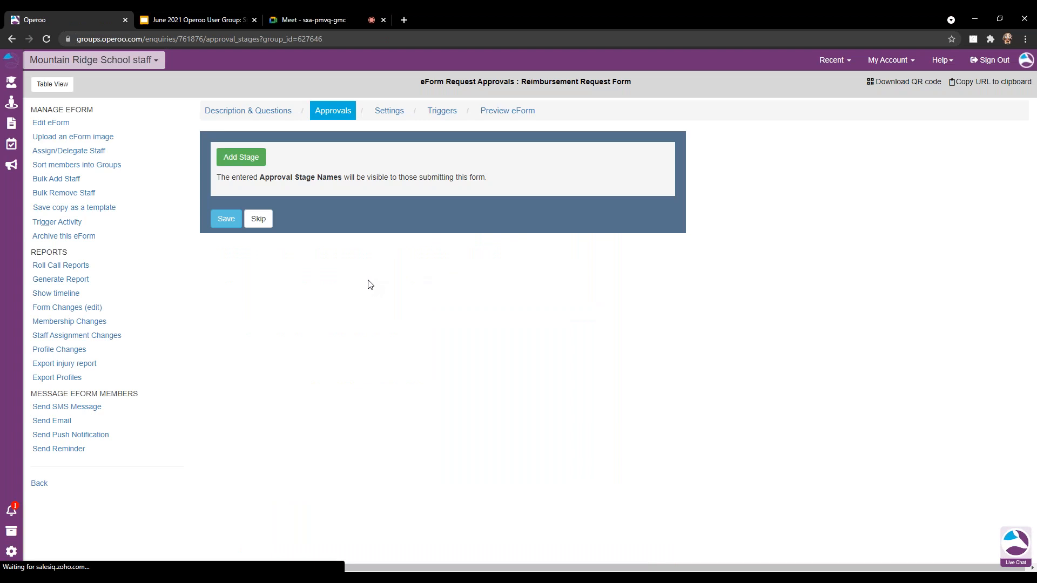
Add one blank stage on the Reimbursement Request Form's Approvals tab.
click(242, 158)
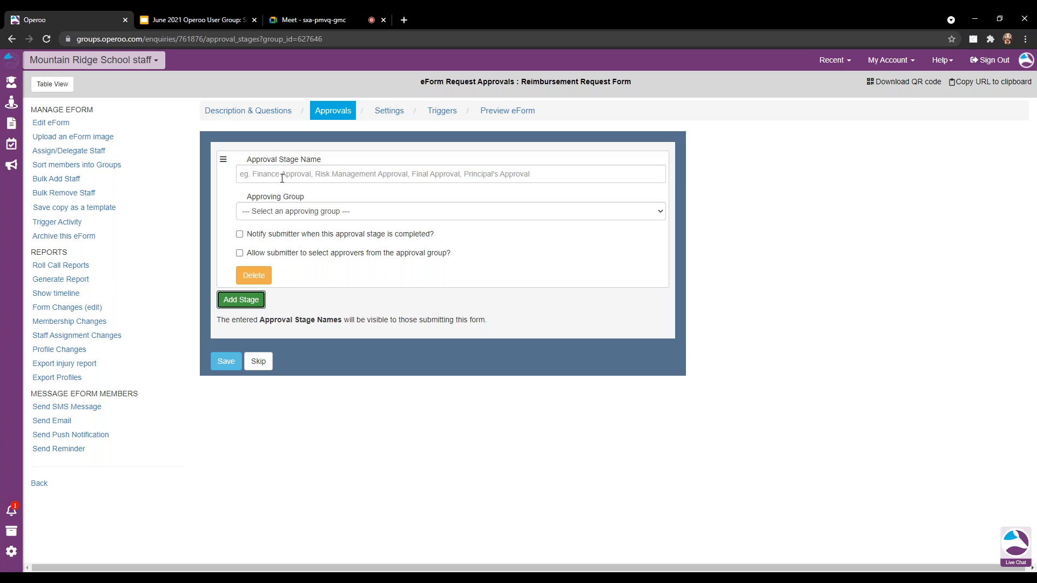
Enter stage name 'approval for Financial reimbursement' and select Approval Group - Finance as approving group.
click(282, 178)
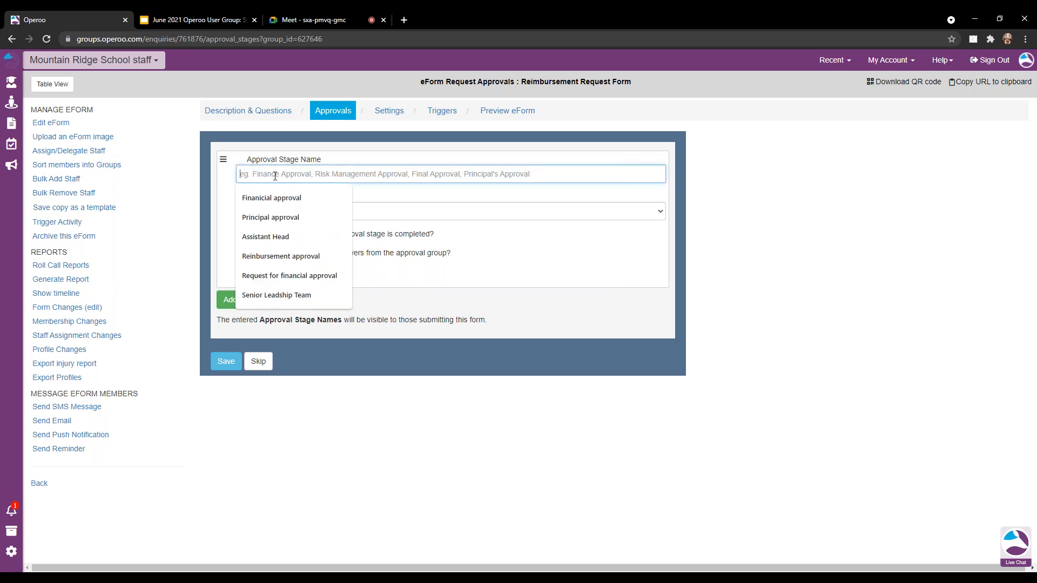
click(282, 199)
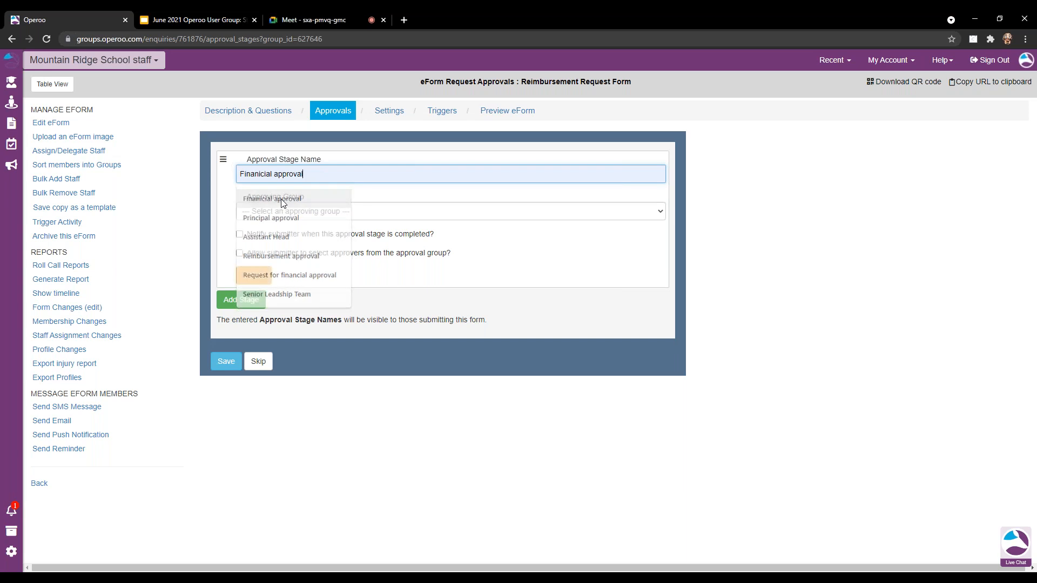
key(ctrl+a)
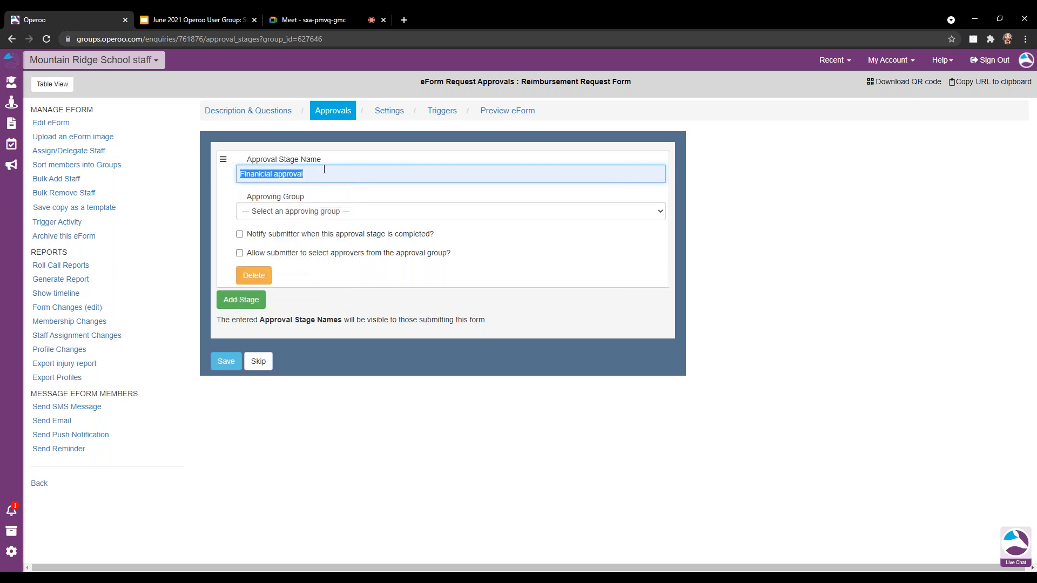
text(approva fo)
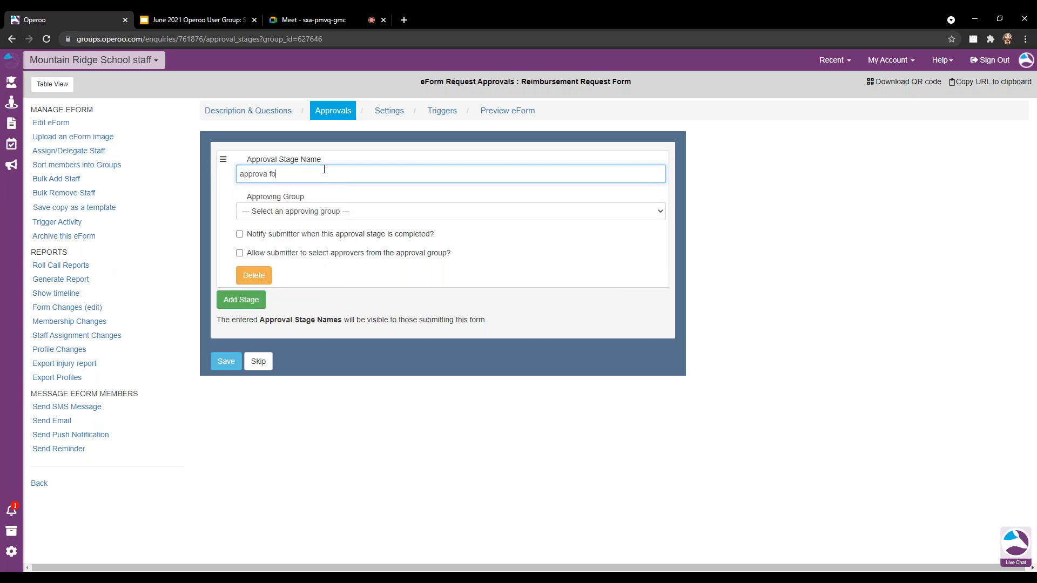
text(r Financial)
click(267, 175)
text(l)
click(345, 174)
text(reimbursement)
click(321, 213)
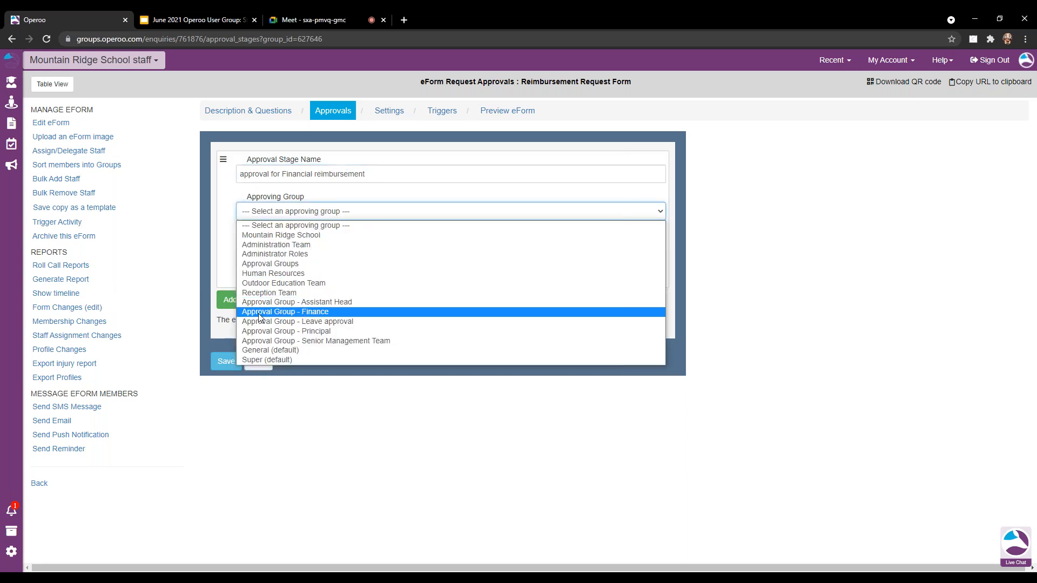
click(317, 313)
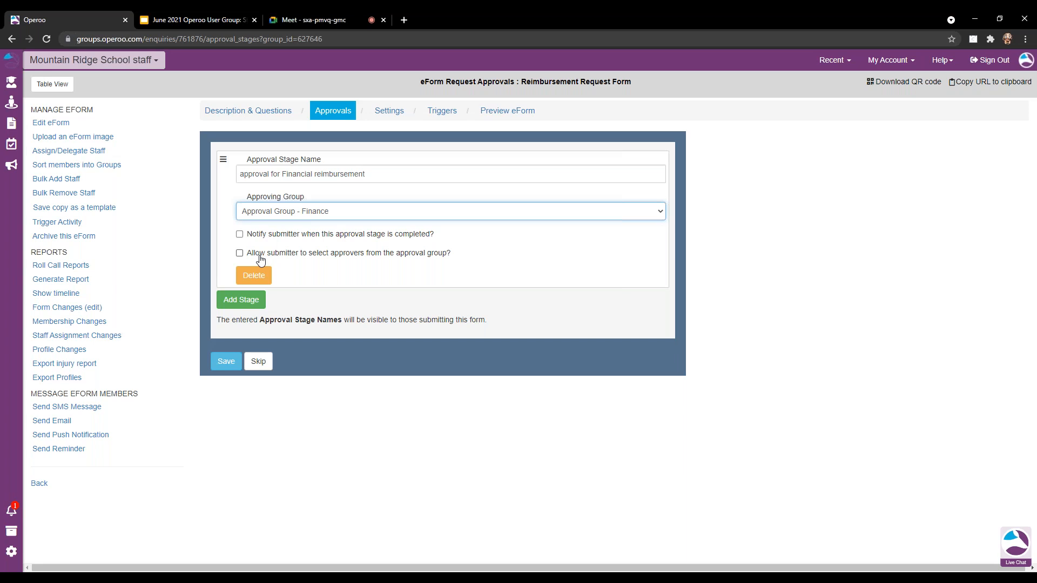
Let submitters choose their approver with the instruction 'Choose a manager', and save only one approval stage.
click(262, 260)
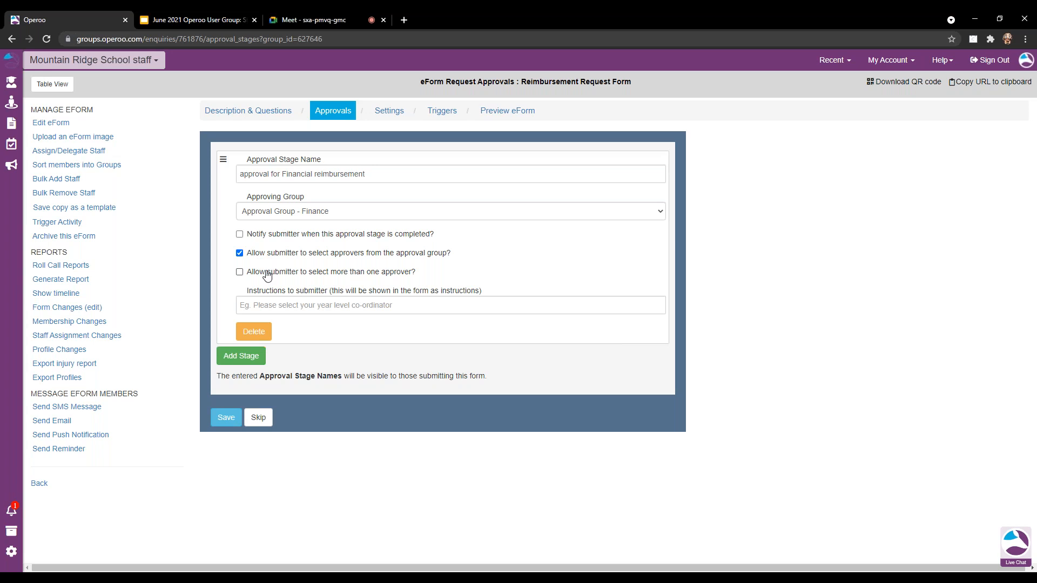
click(281, 307)
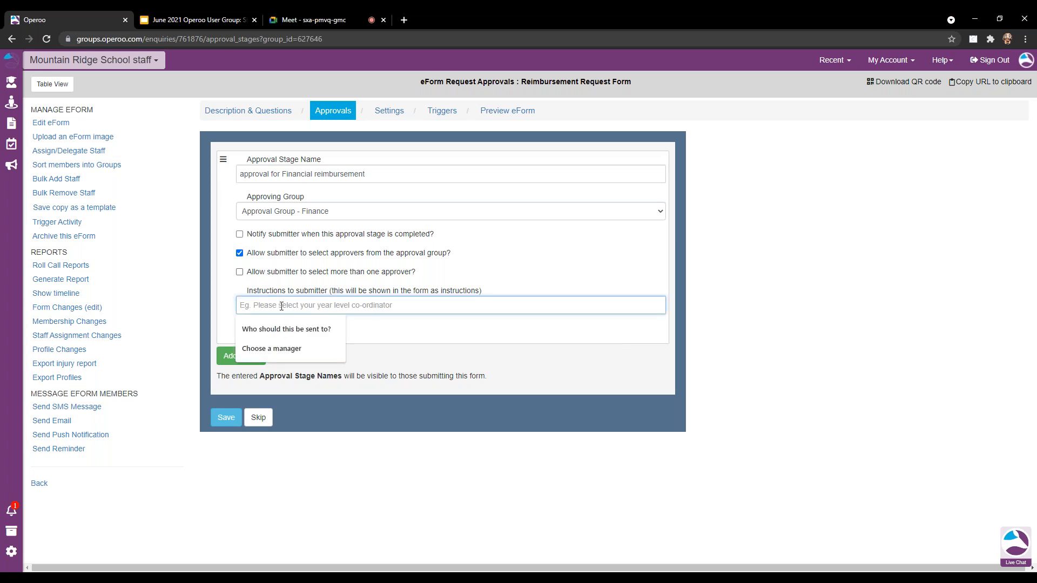
click(281, 348)
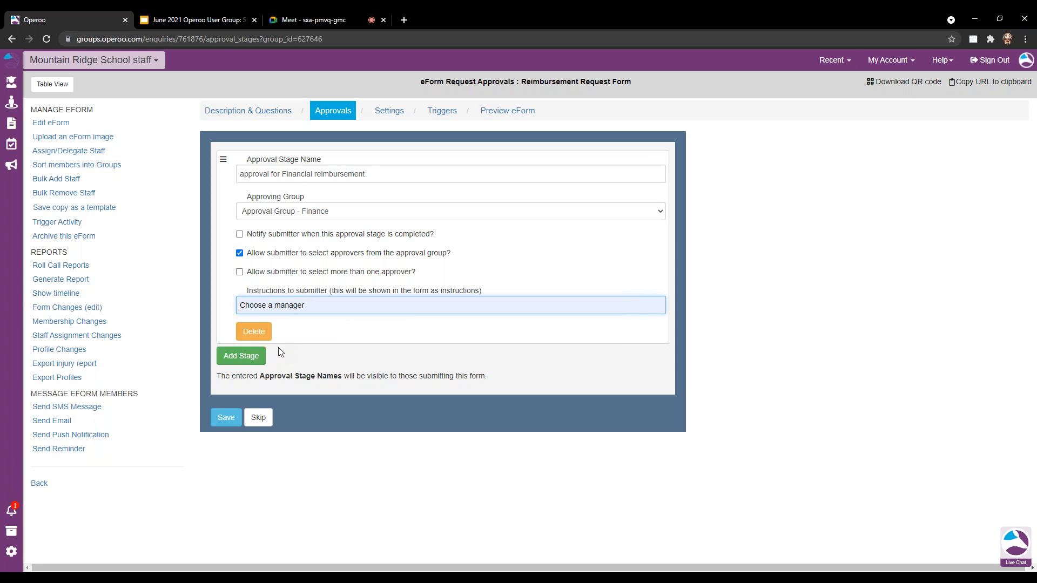
click(244, 355)
scroll(244, 360, down, 2)
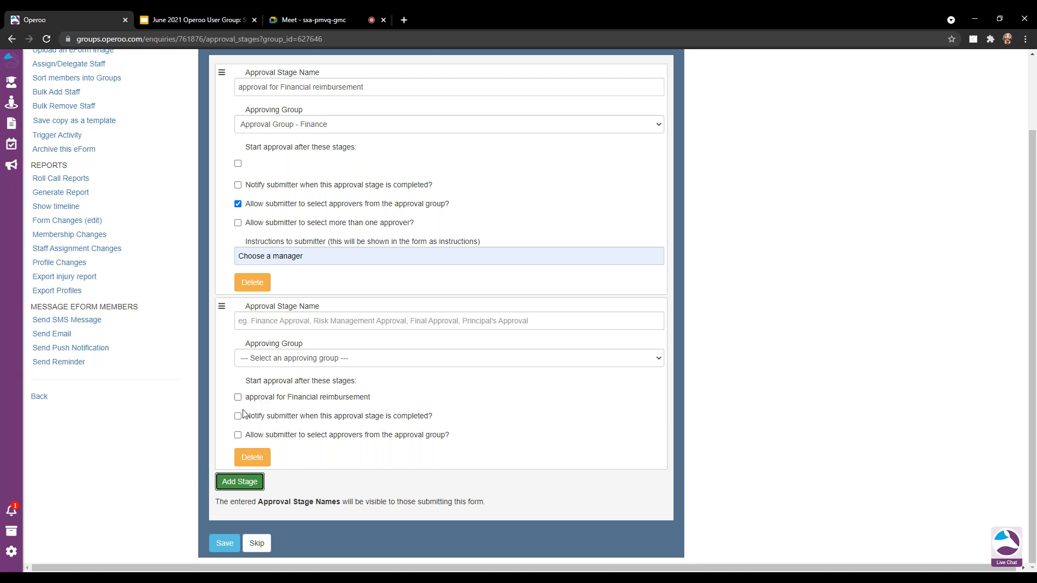
click(257, 465)
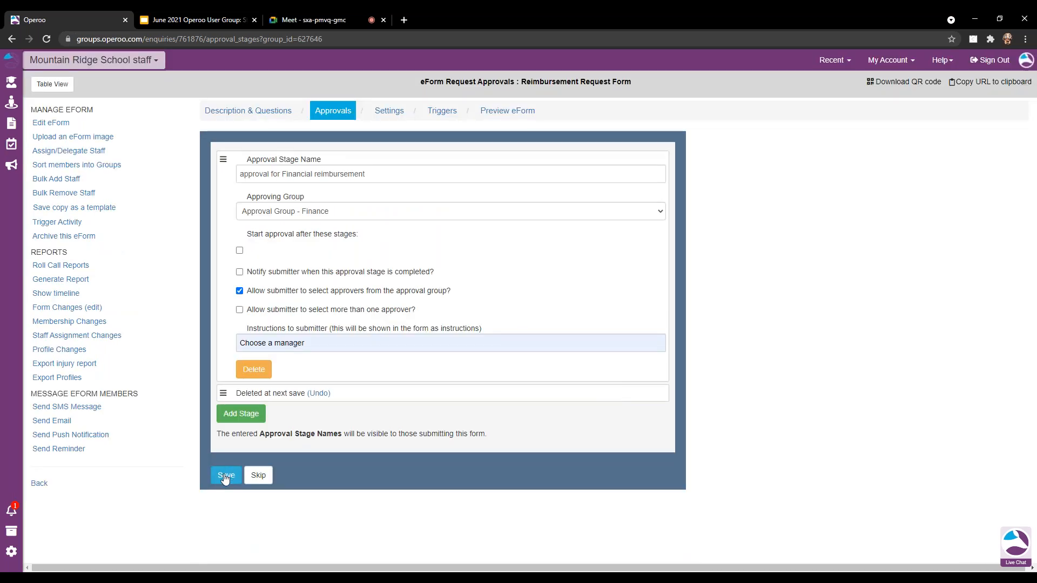
click(225, 477)
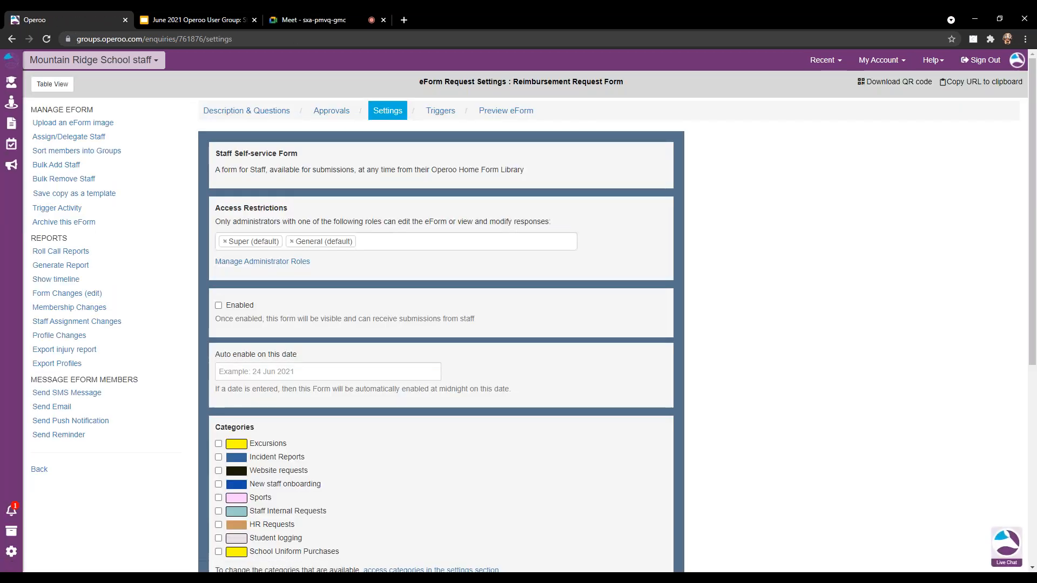
Enable staff submissions, set the Home Form Library category to Staff Internal Requests, and save.
click(237, 306)
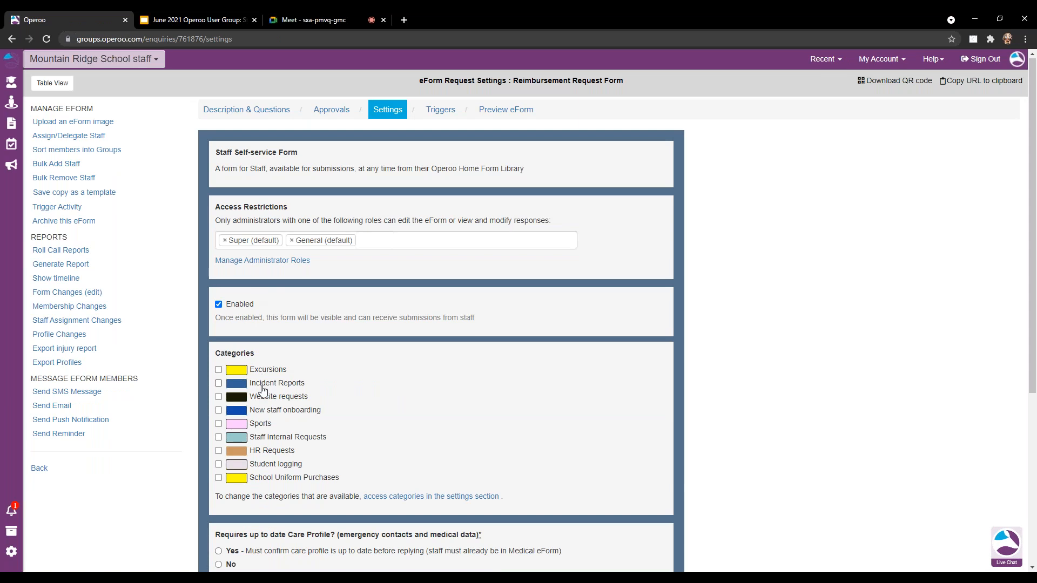
scroll(220, 399, down, 1)
click(218, 384)
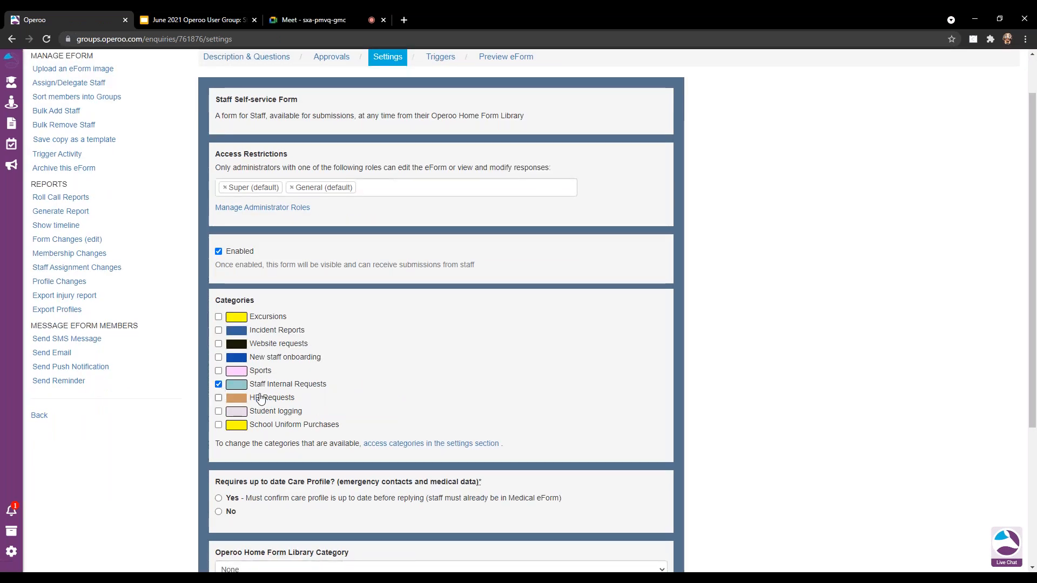
scroll(218, 384, down, 1)
scroll(294, 351, down, 2)
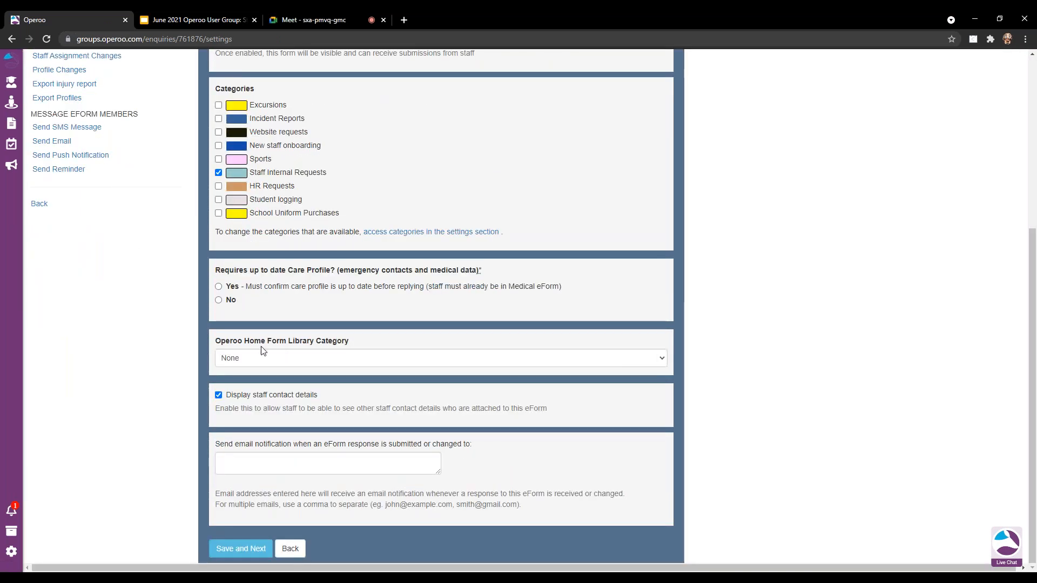
click(301, 358)
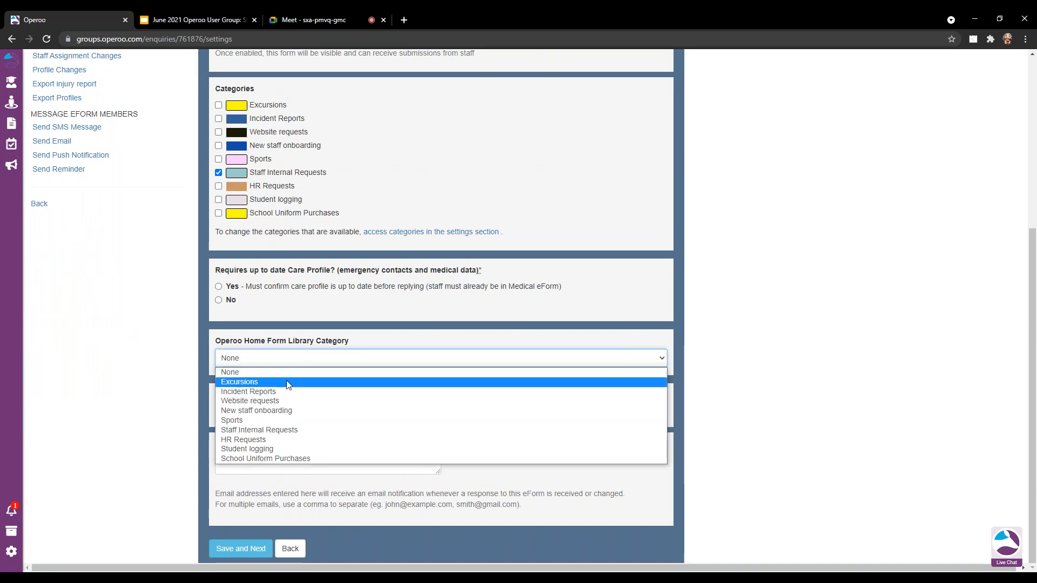
click(271, 431)
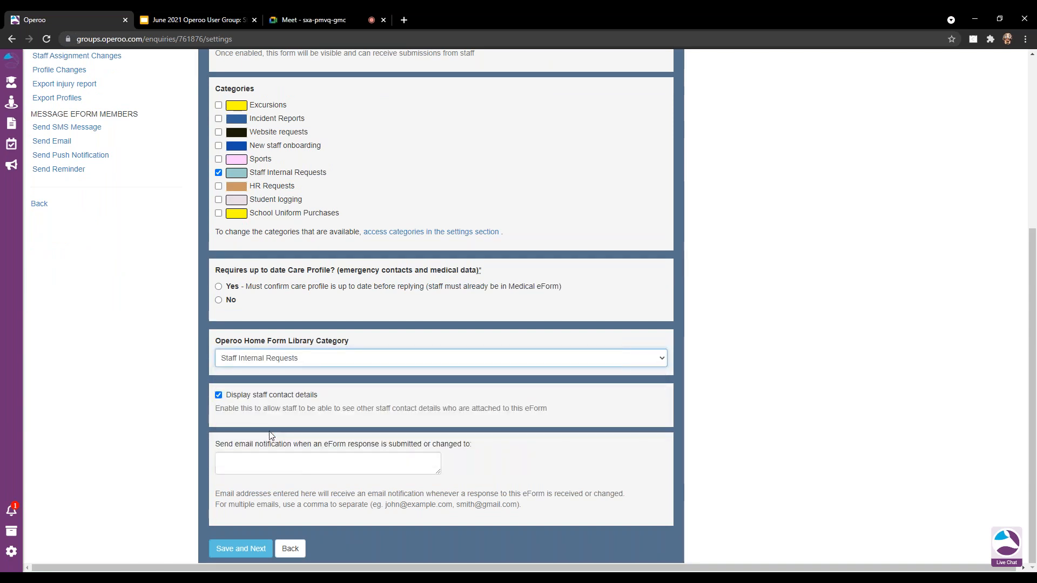
click(245, 549)
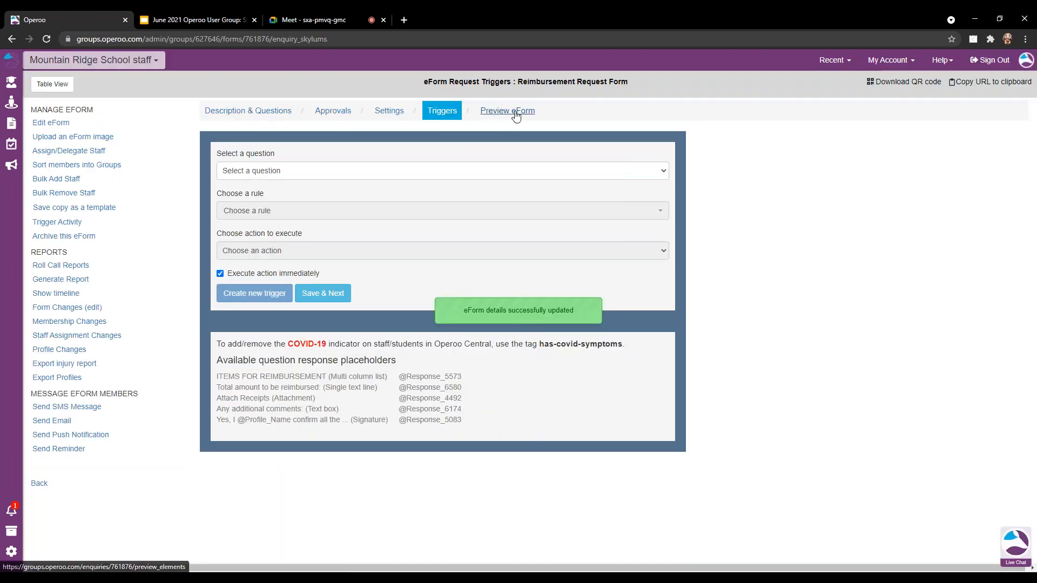
click(516, 112)
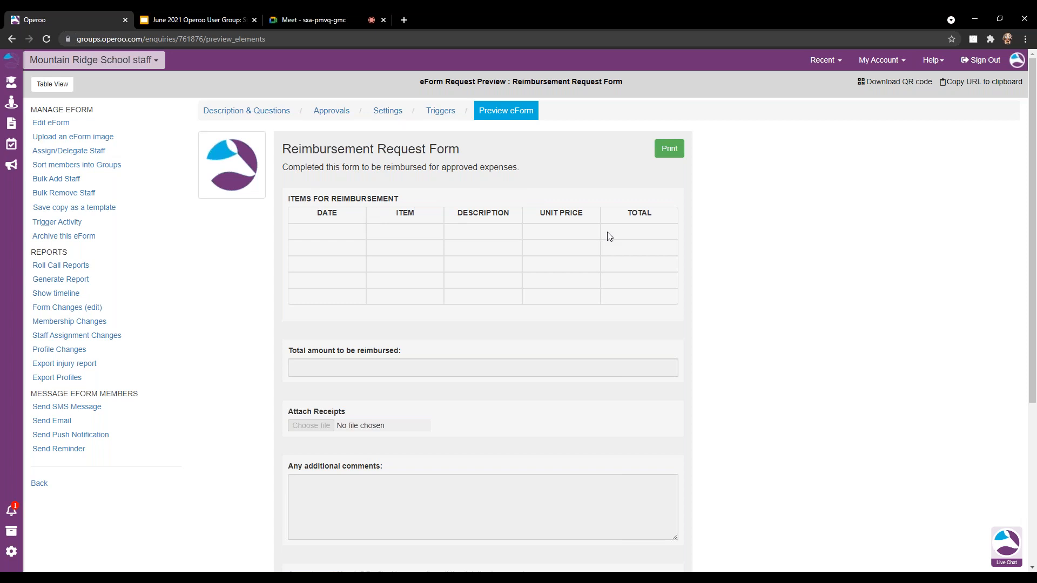
Scroll the Reimbursement Request Form preview down to the acceptance and name fields.
scroll(358, 264, down, 1)
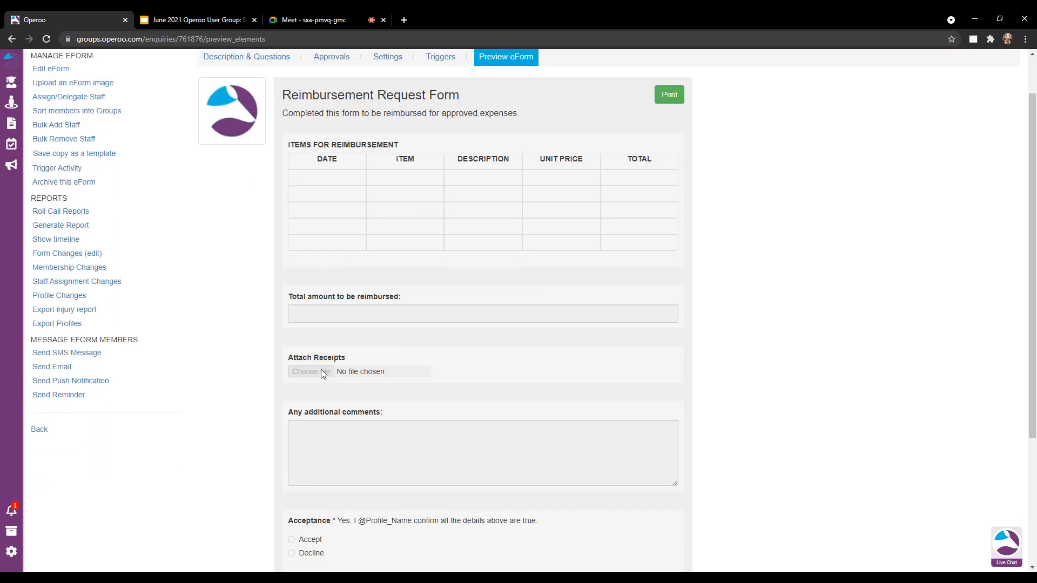
scroll(324, 367, down, 3)
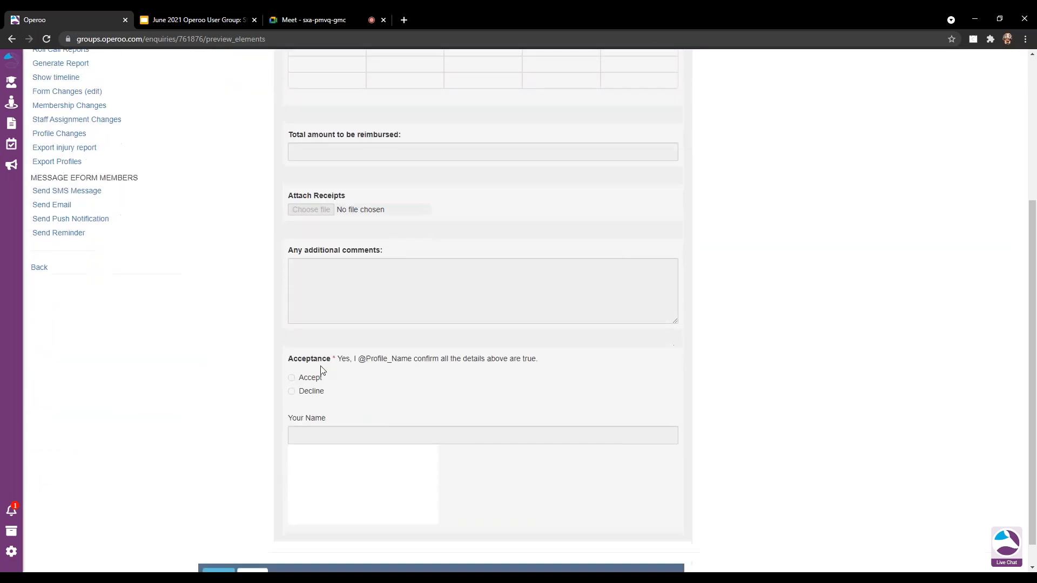
scroll(339, 384, down, 1)
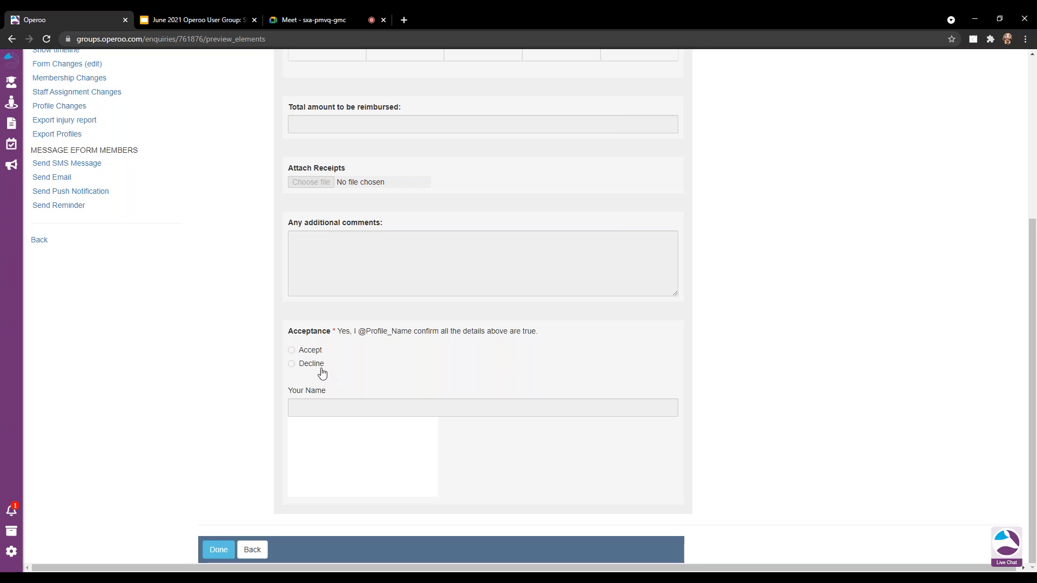
click(335, 20)
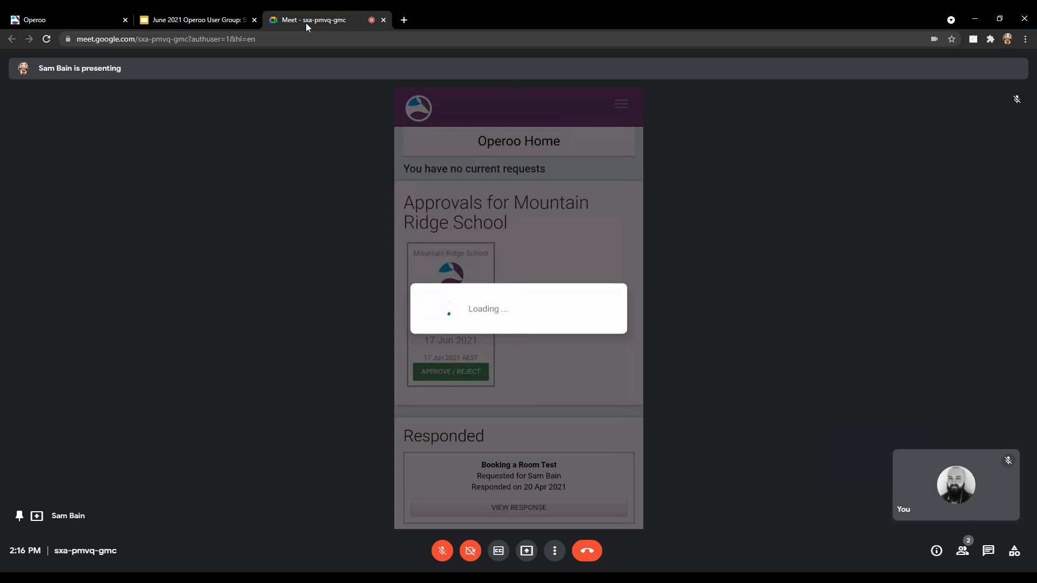
Switch to the linked staff account and open the pending reimbursement form for approval.
click(86, 24)
scroll(196, 128, up, 8)
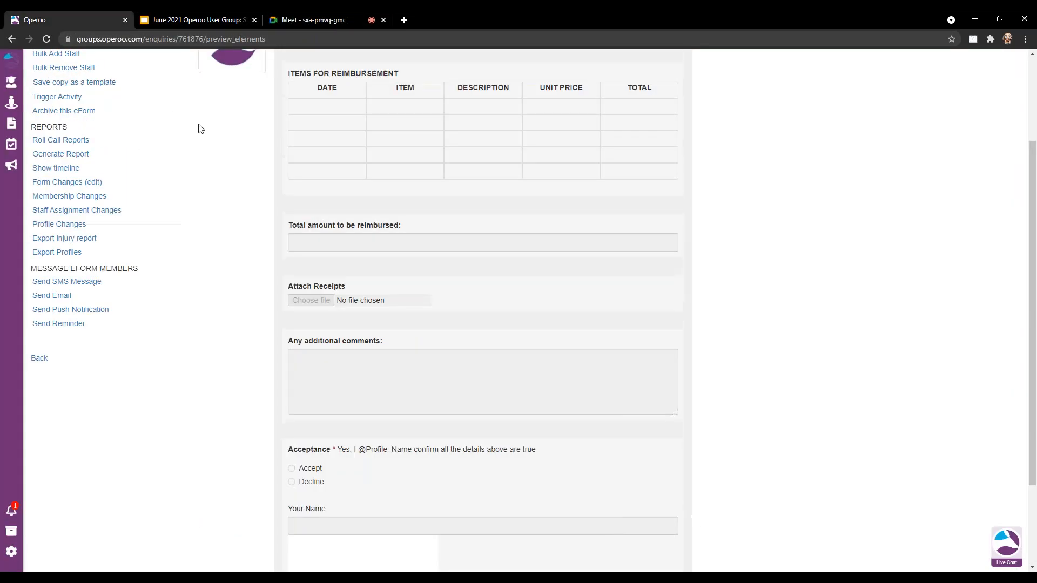
click(126, 63)
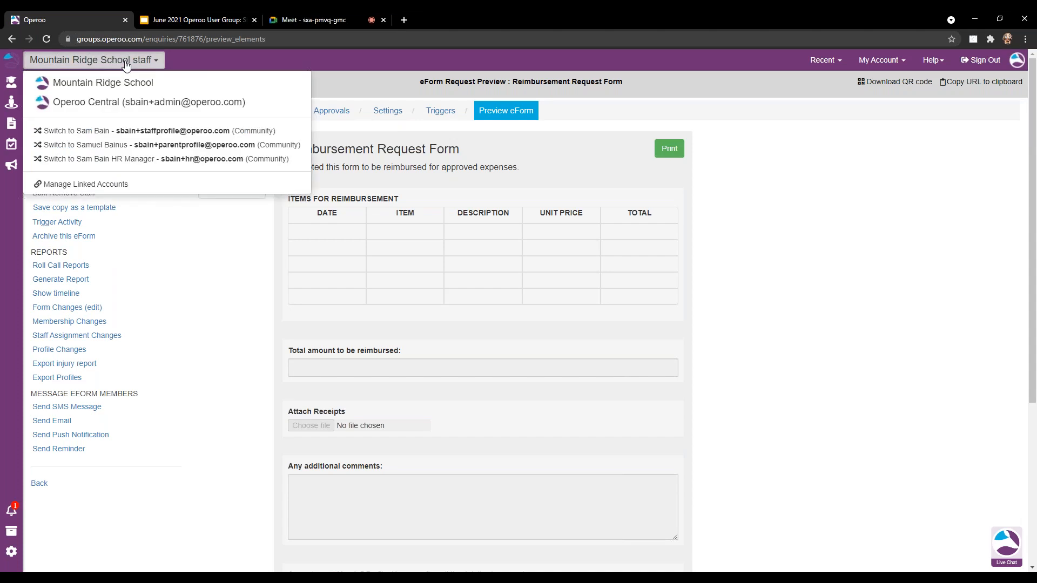
click(128, 132)
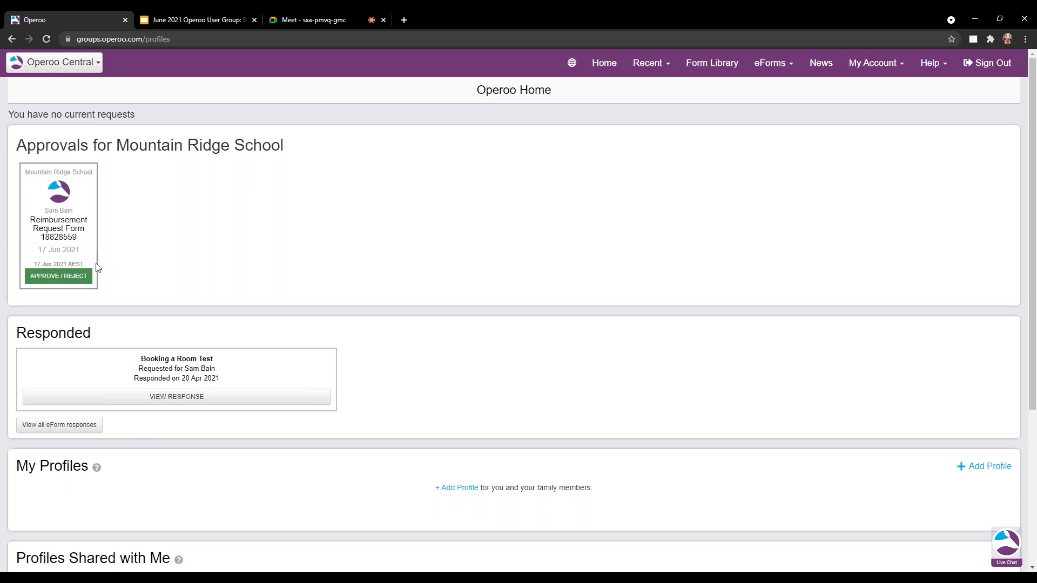
click(60, 276)
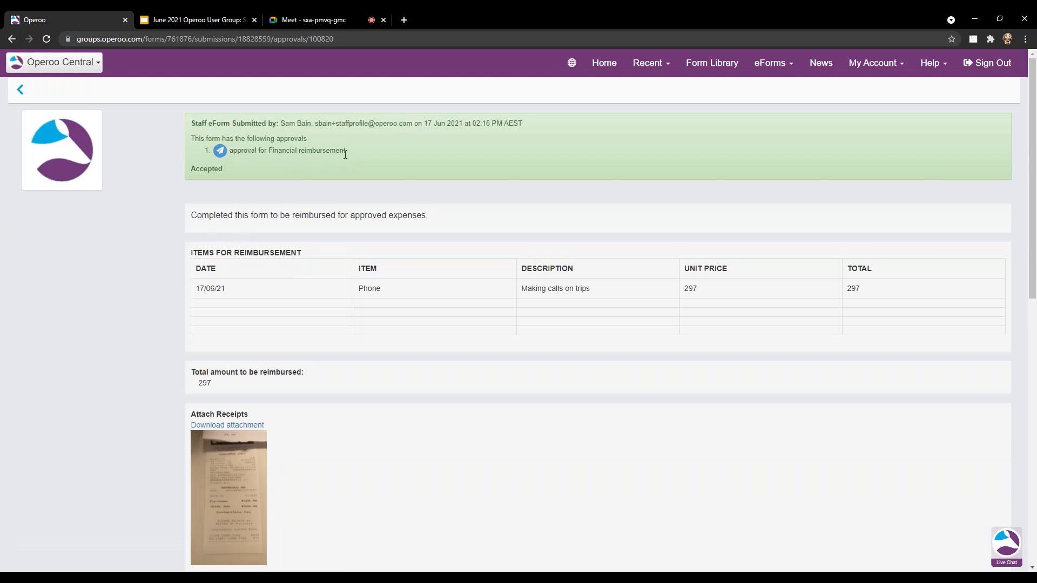
Reject the submission with the note 'No this is too expensive' and save the decision.
scroll(342, 158, down, 2)
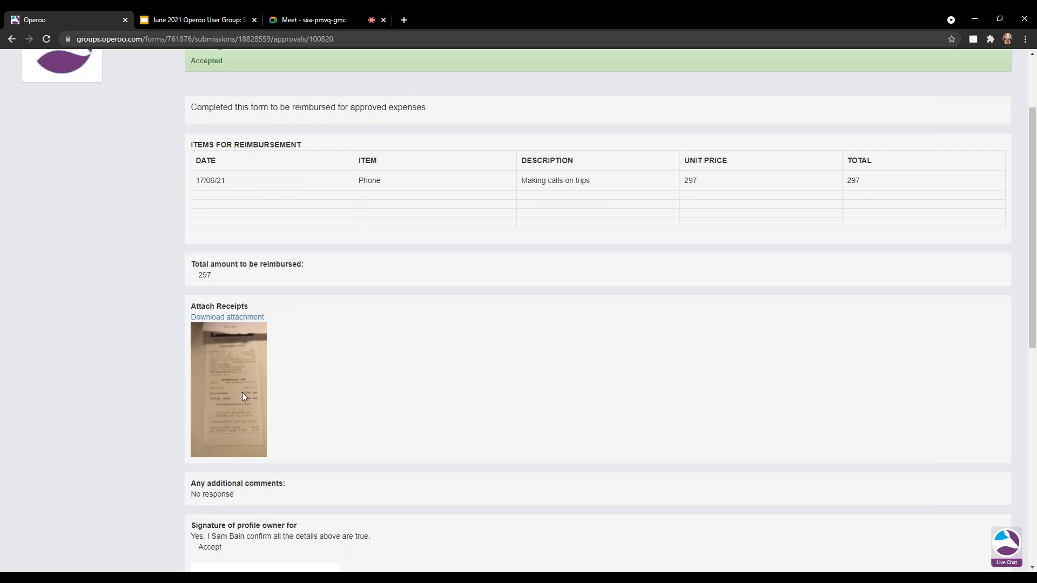
scroll(362, 337, down, 1)
scroll(364, 338, down, 6)
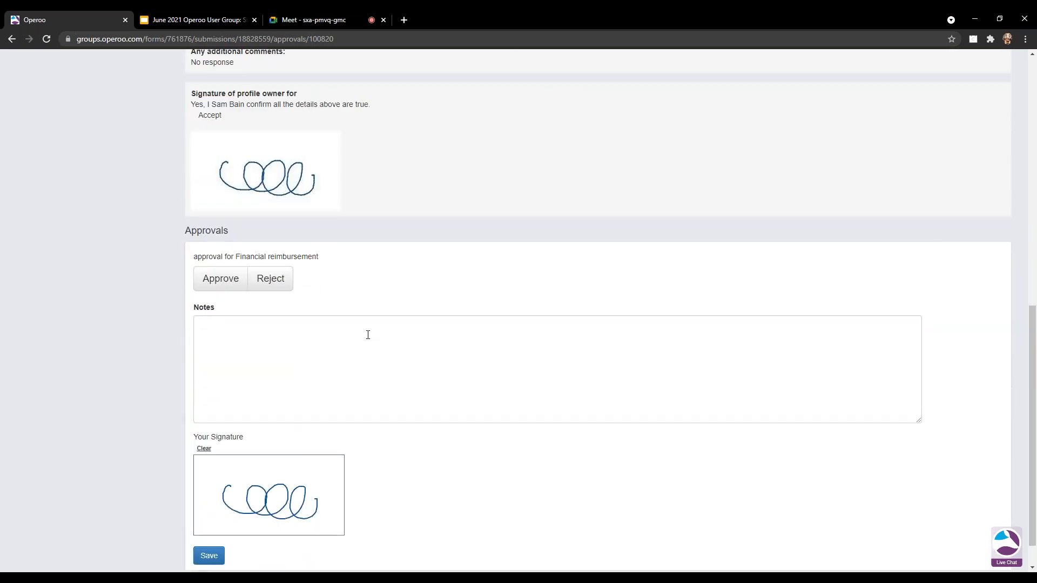
click(264, 282)
click(259, 353)
text(No this is too)
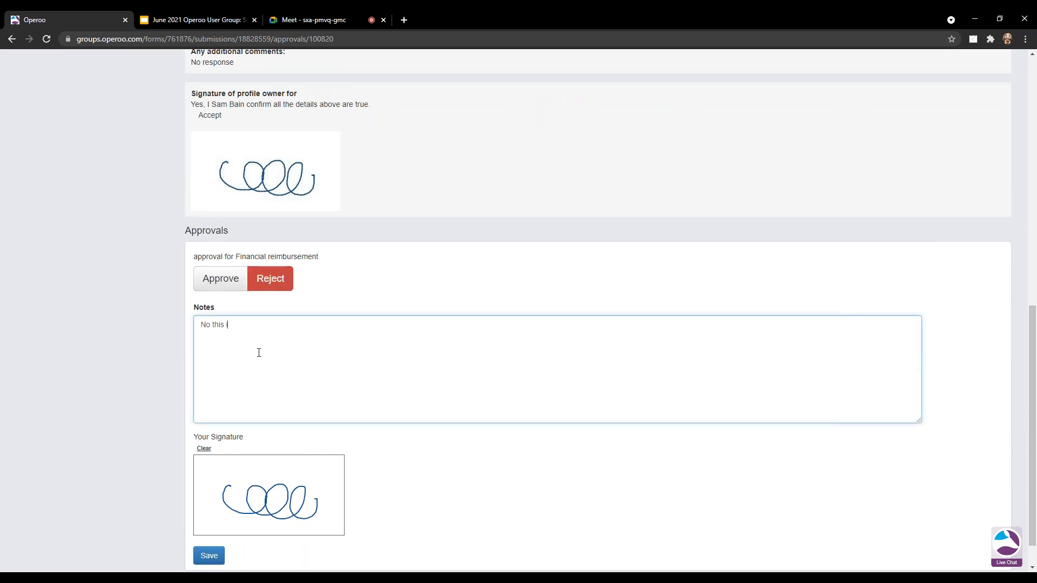
text( expensive)
scroll(268, 341, down, 1)
click(209, 520)
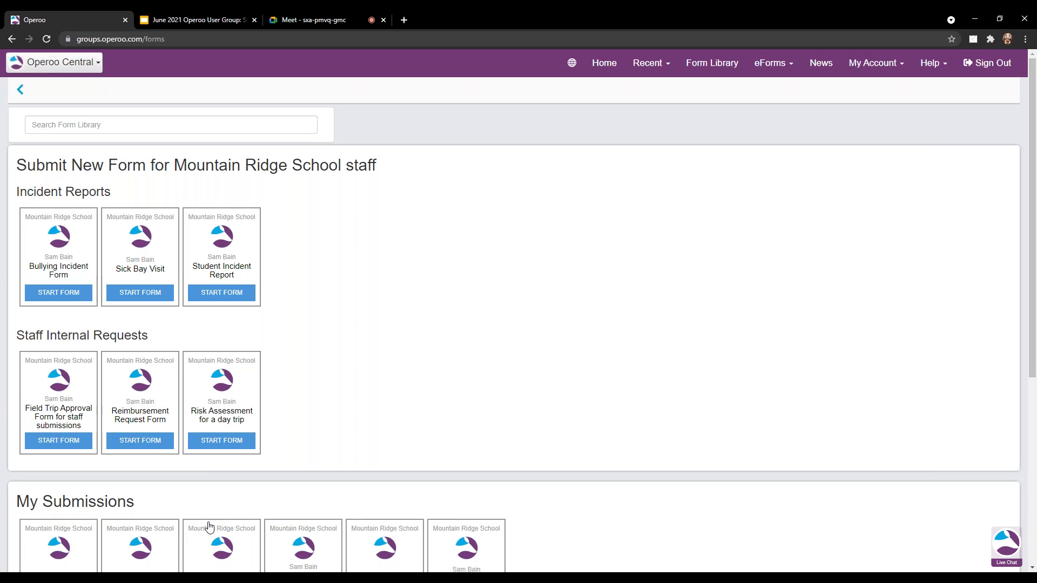
Switch back to the admin account and open the Reimbursement Request Form responses for Mountain Ridge School.
click(84, 67)
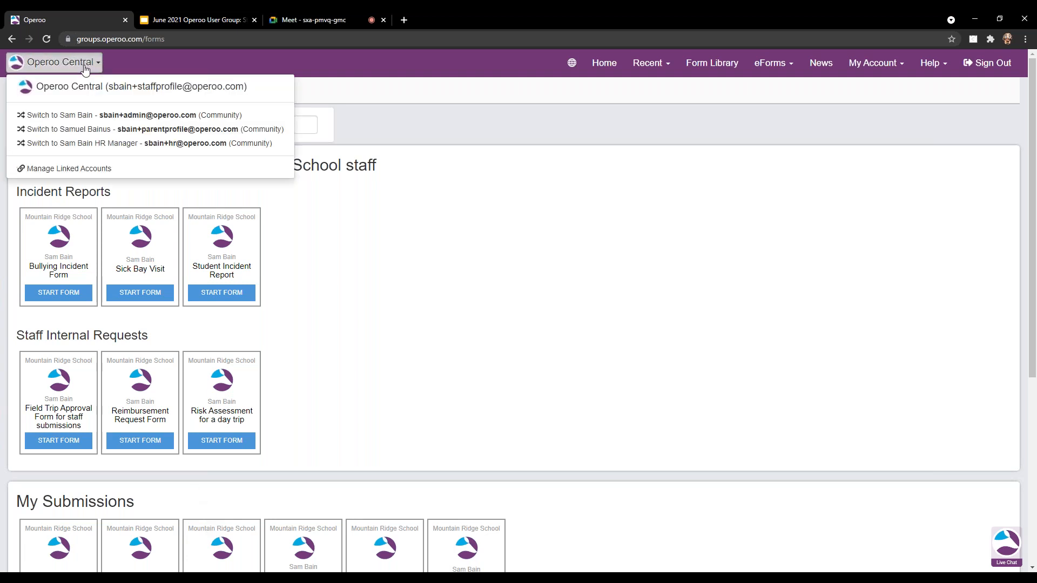
click(60, 115)
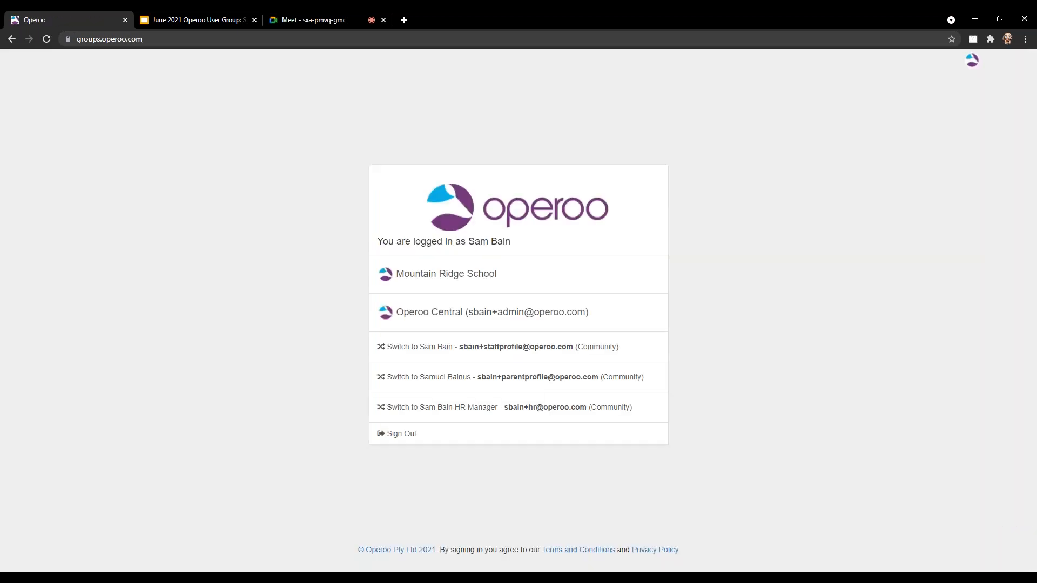
click(457, 278)
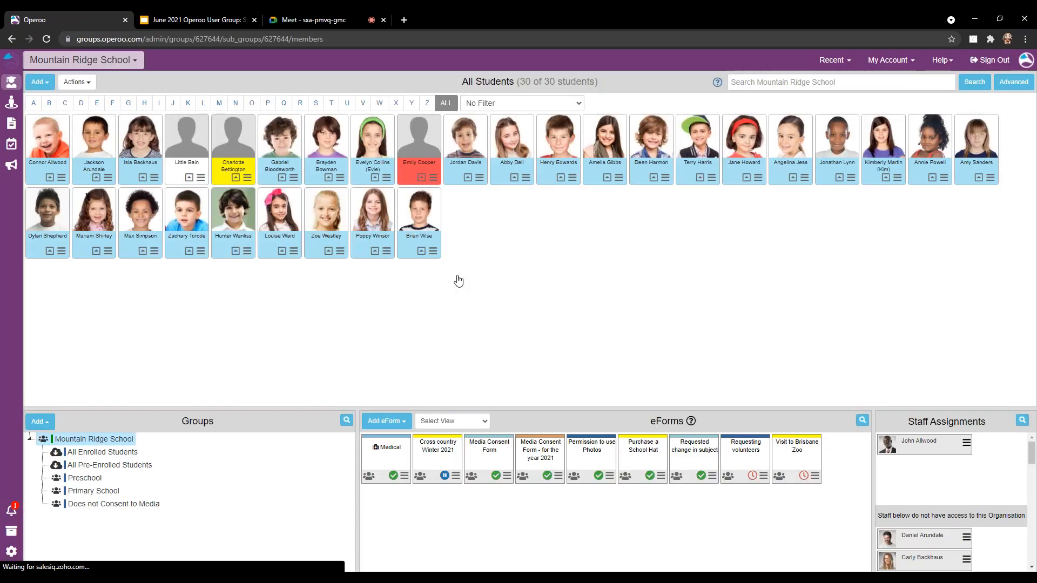
click(13, 126)
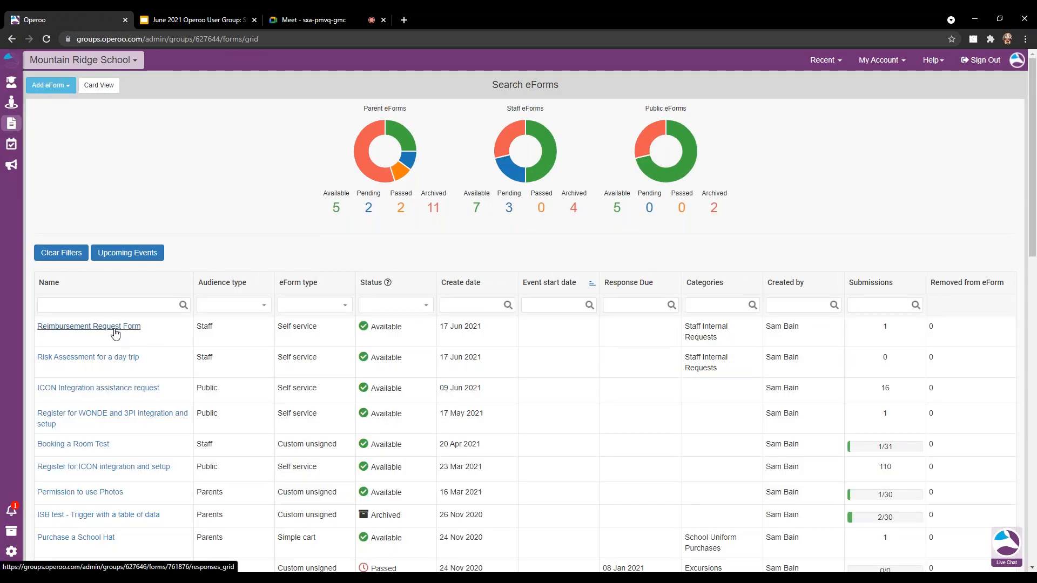
click(115, 330)
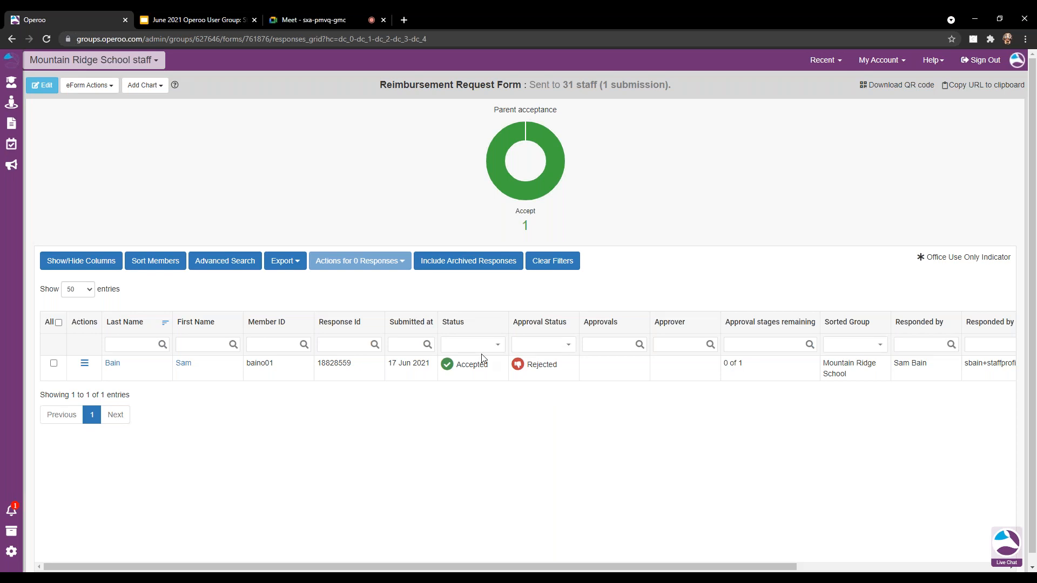
View the Rejected submission's full response, read through the rejection note, and close it.
click(84, 364)
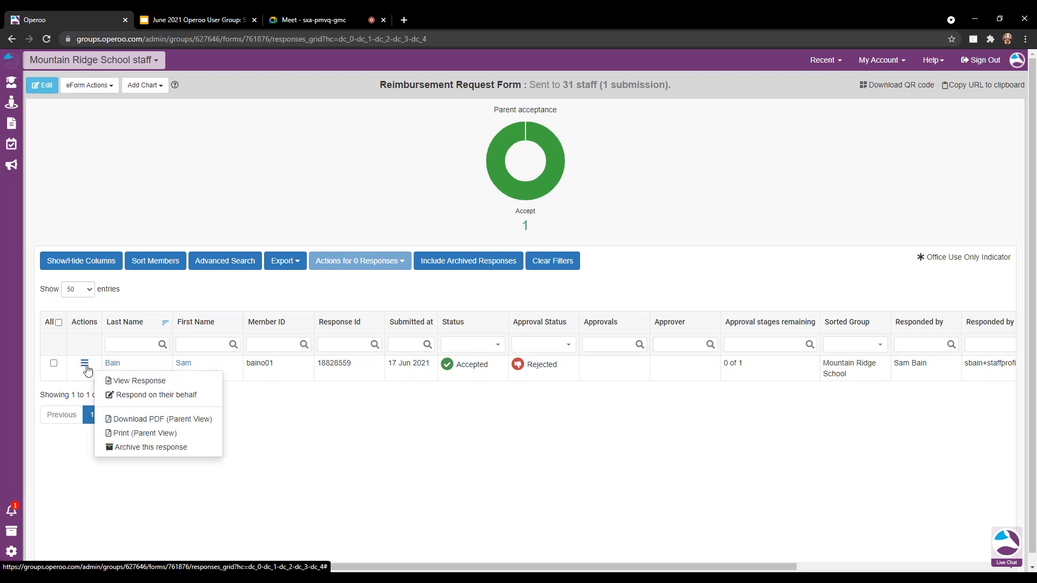
click(123, 381)
scroll(517, 300, down, 3)
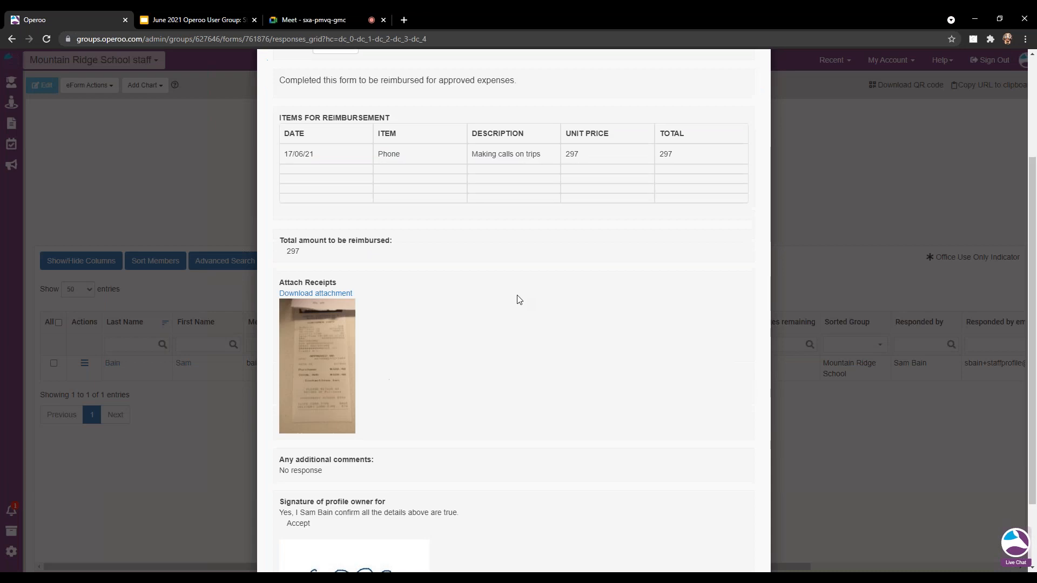
scroll(517, 299, down, 2)
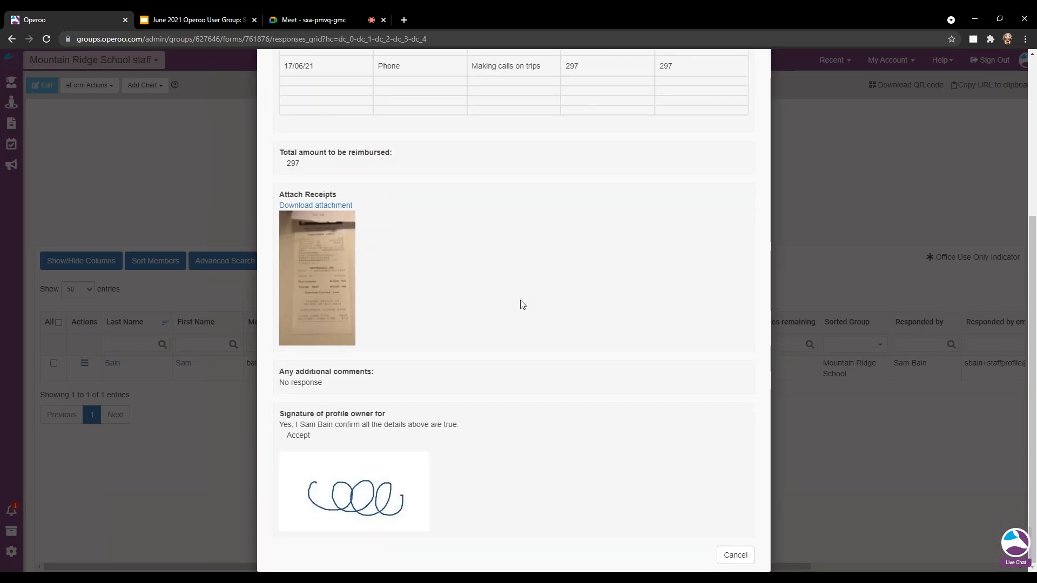
scroll(566, 306, up, 5)
click(772, 59)
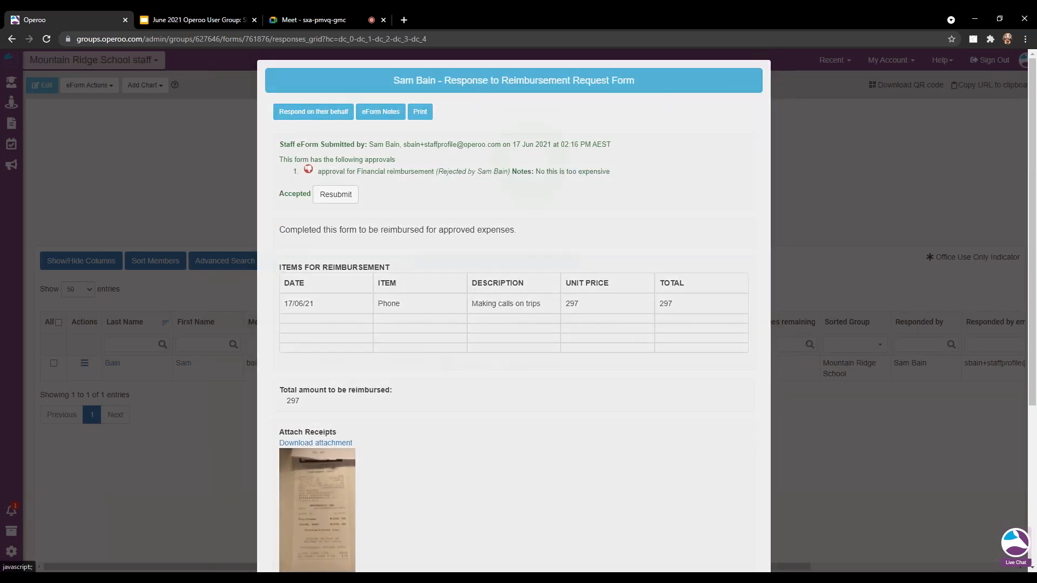
click(85, 364)
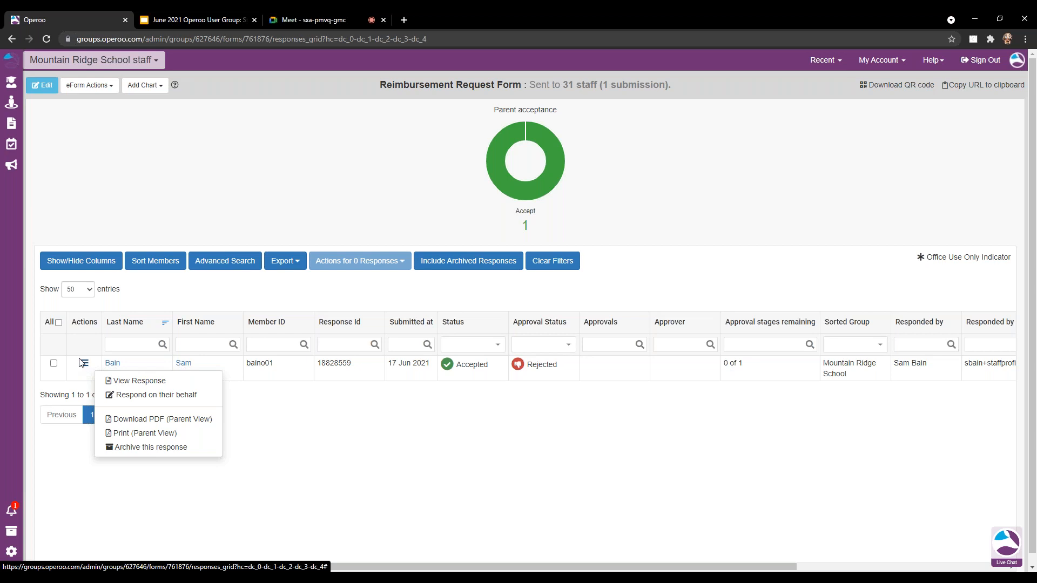
click(220, 21)
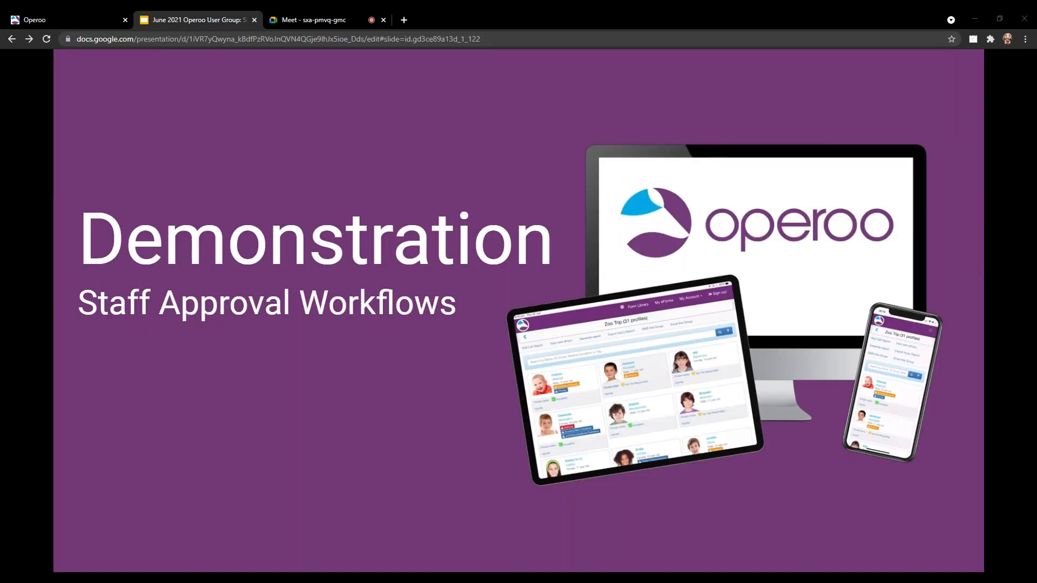
Advance past the New User Permissions slide to the New Administrator Roles slide.
key(Right)
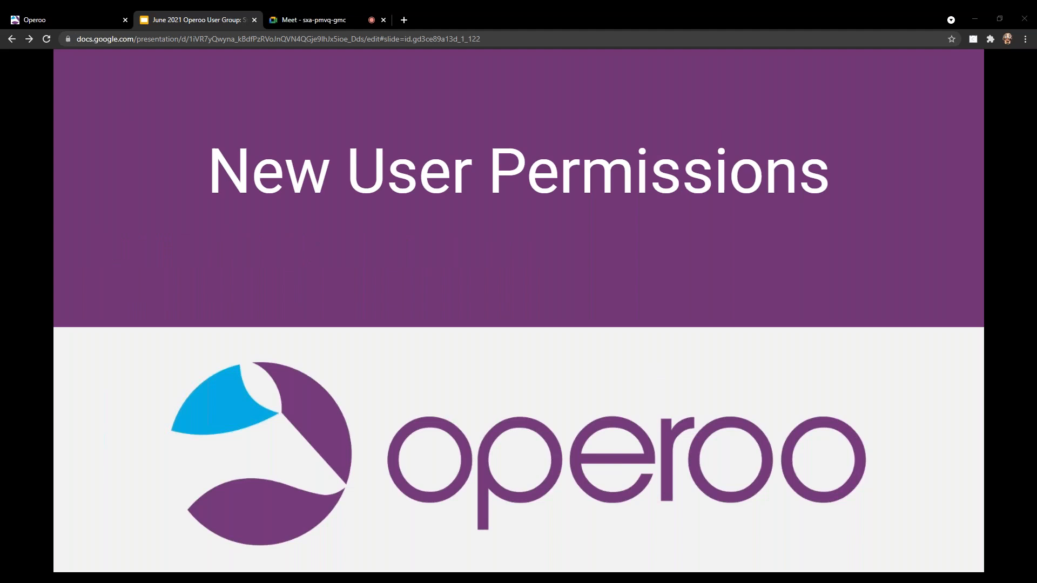
key(Right)
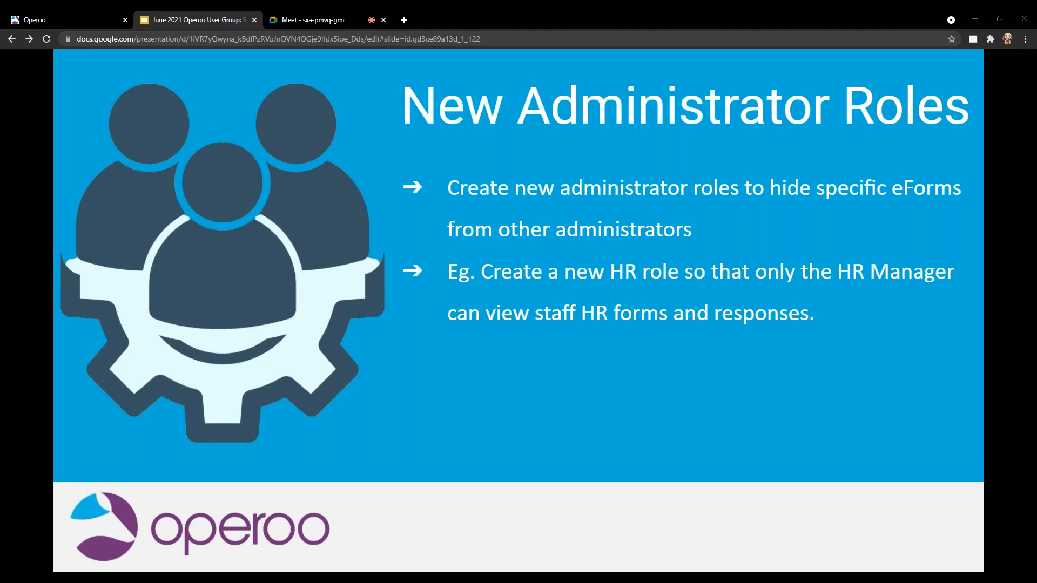
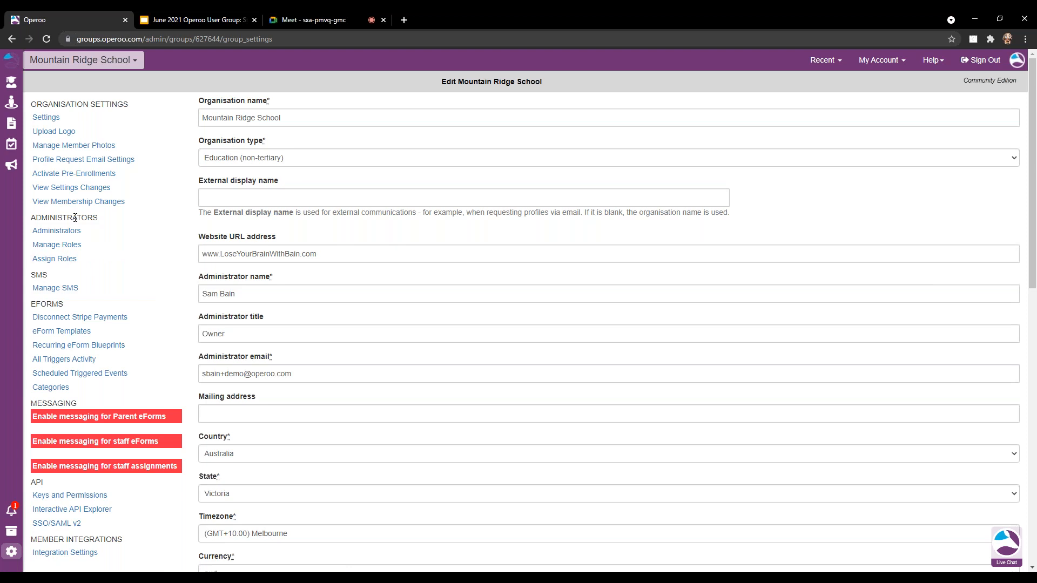
Review the Manage Roles page, then open Mountain Ridge School's All Students overview of 30 students.
click(71, 247)
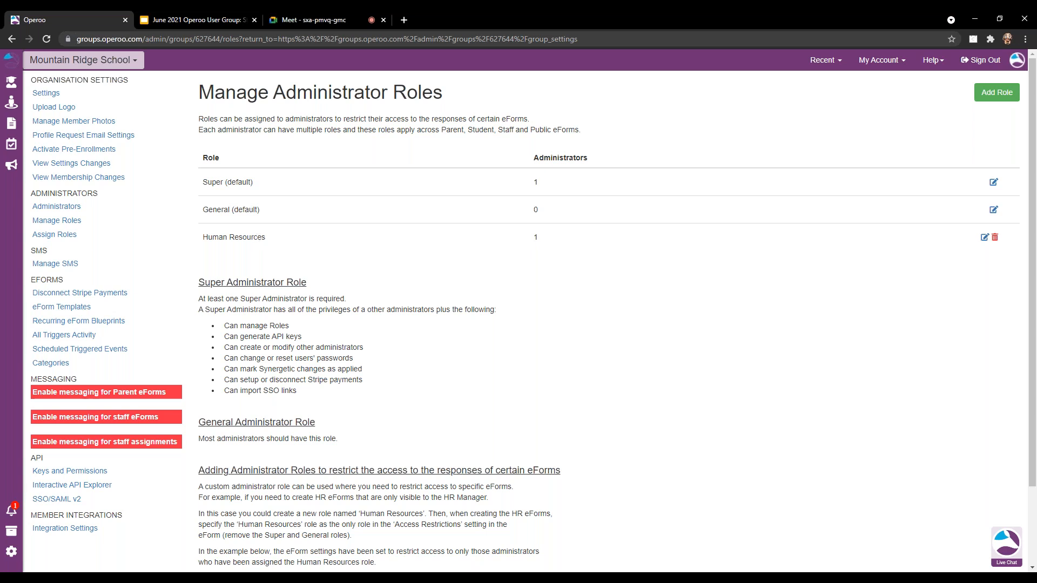
click(13, 83)
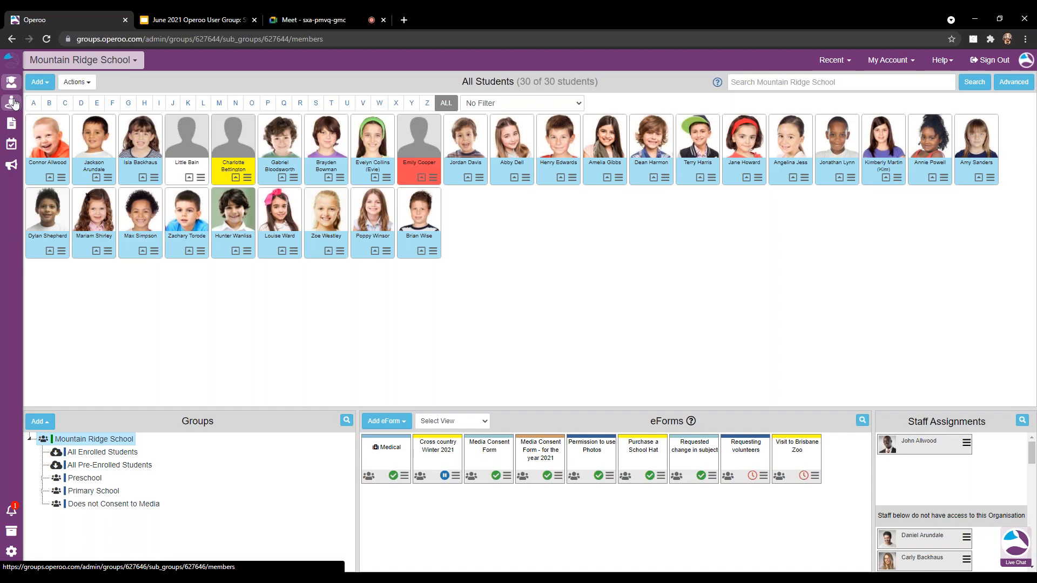
Delegate the Cross country Winter 2021 eForm to the searched-for staff member via Assign/Delegate Staff.
click(455, 476)
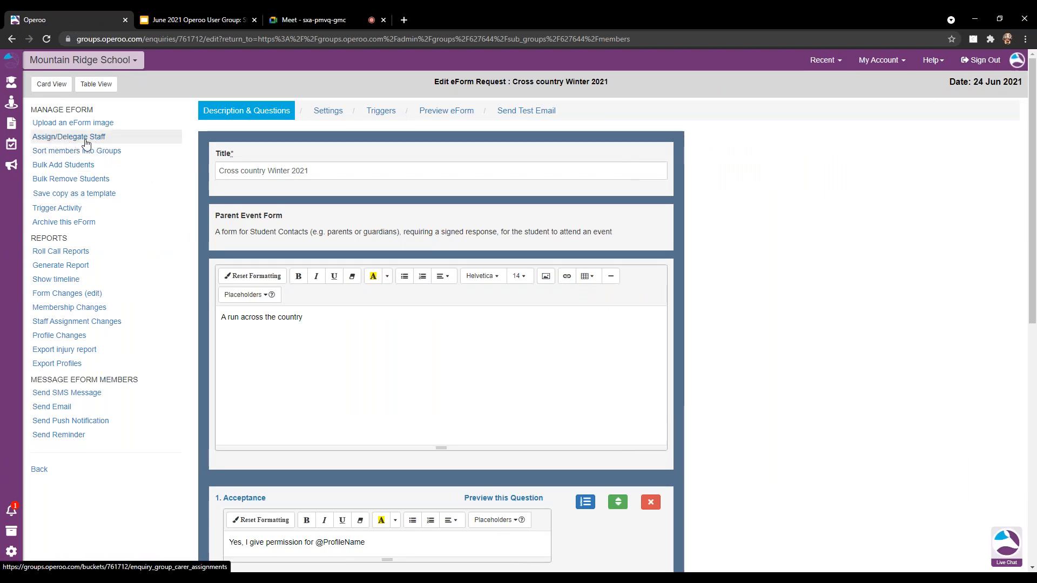
click(86, 143)
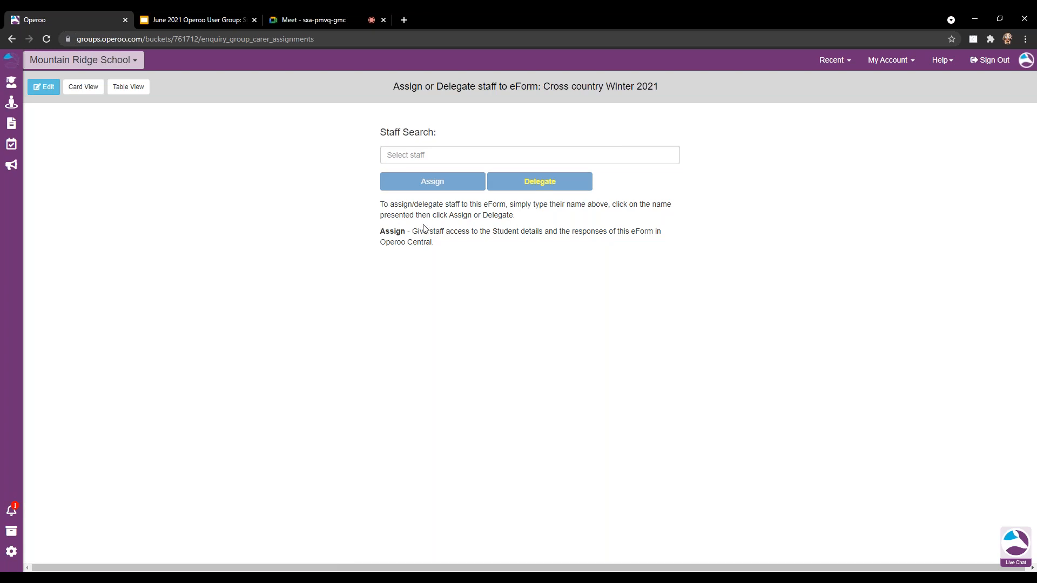
click(479, 155)
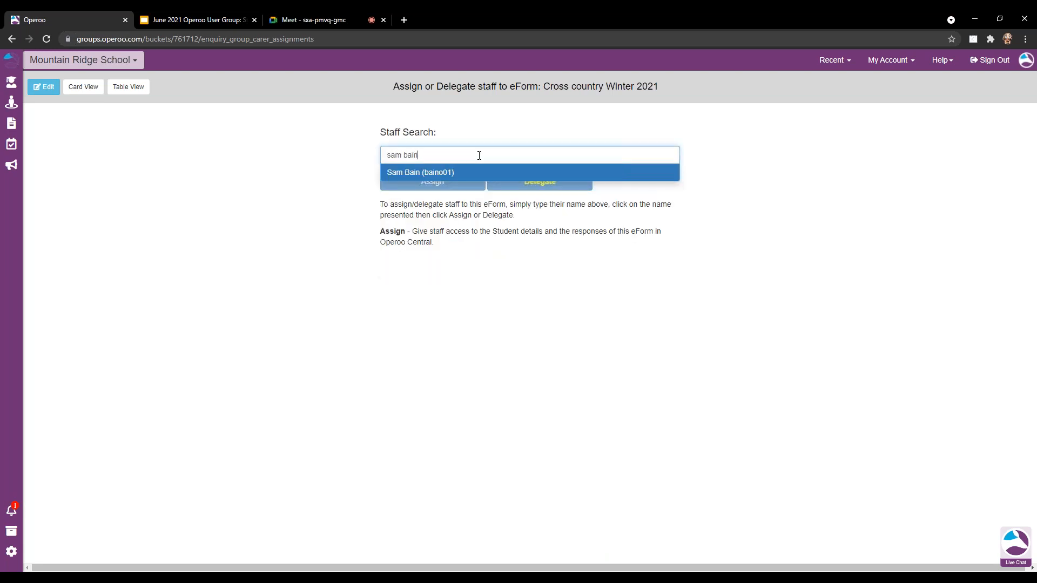
click(508, 173)
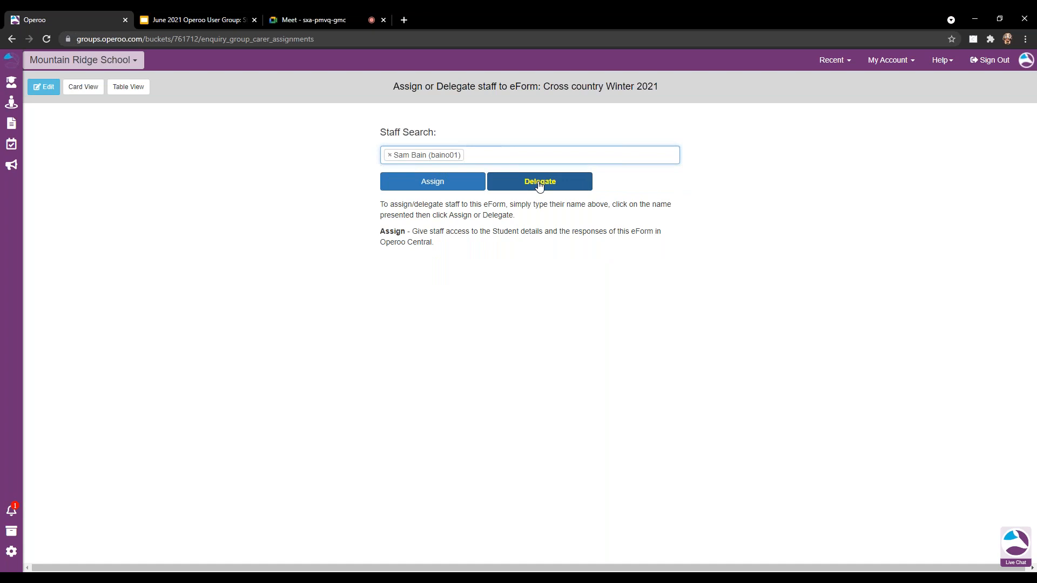
click(539, 183)
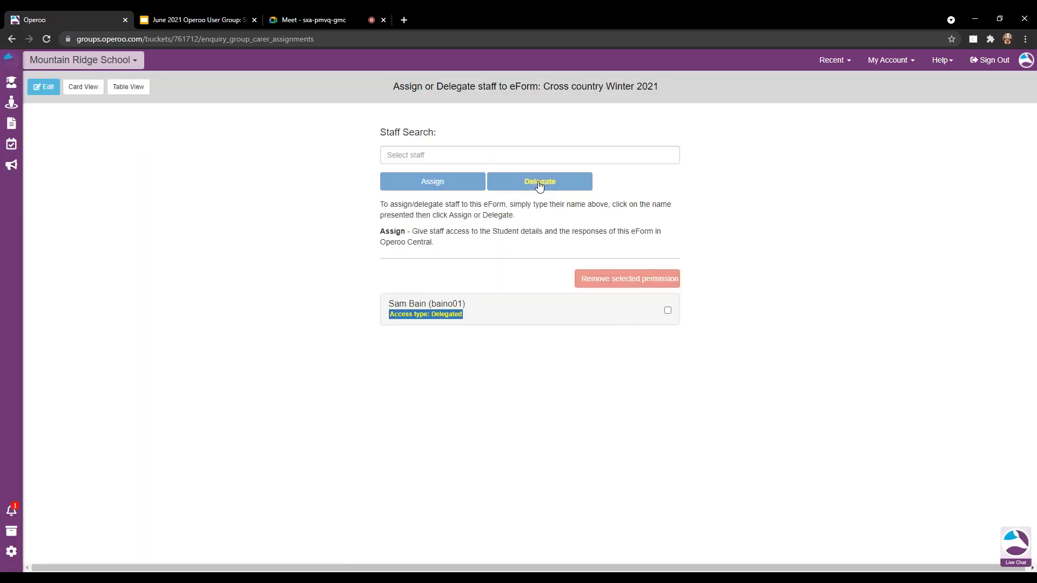
click(120, 59)
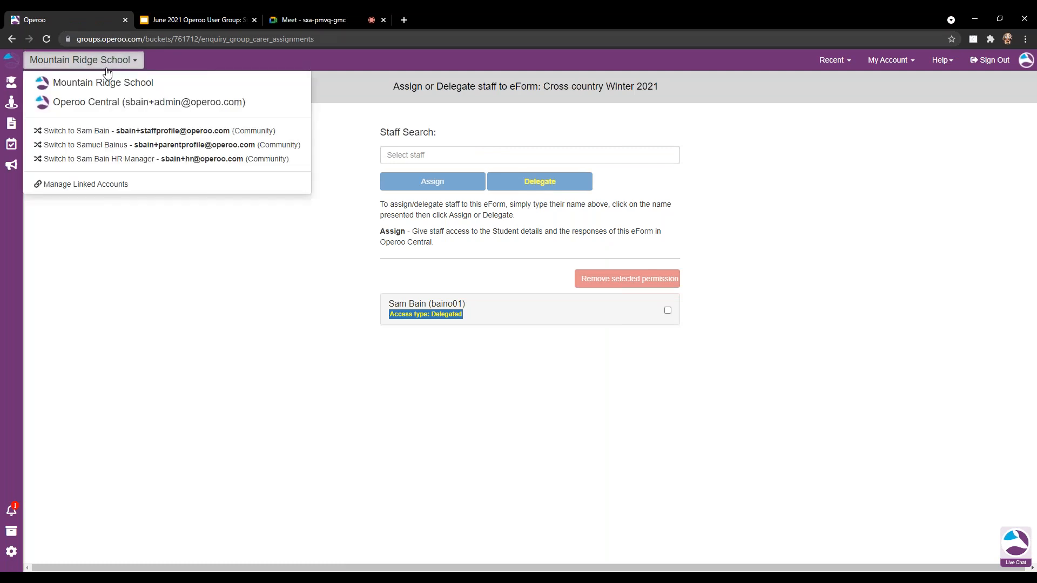
From the staff member's account, open Cross country Winter 2021 under Delegated eForms.
click(171, 132)
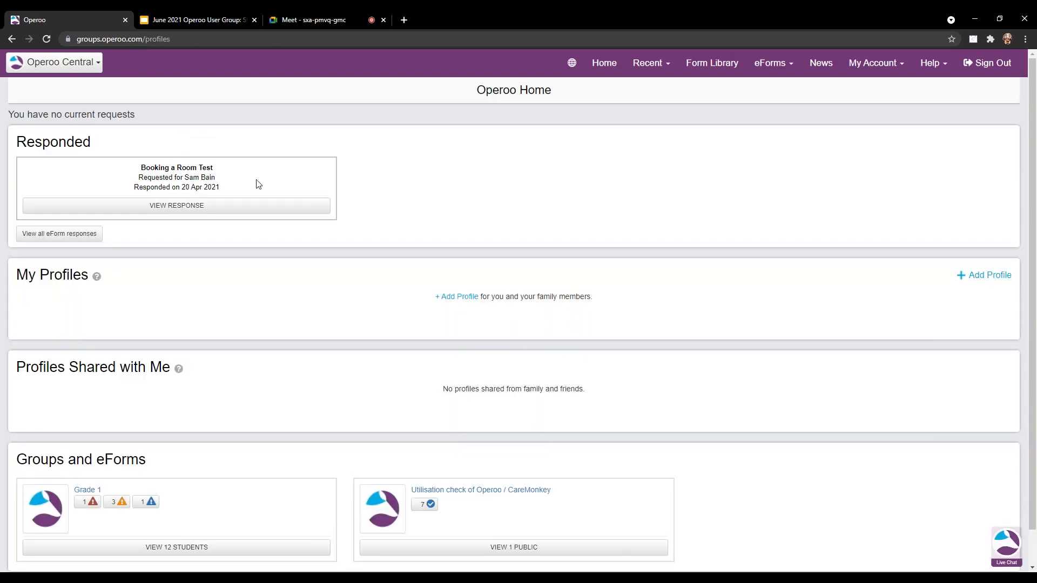
click(786, 66)
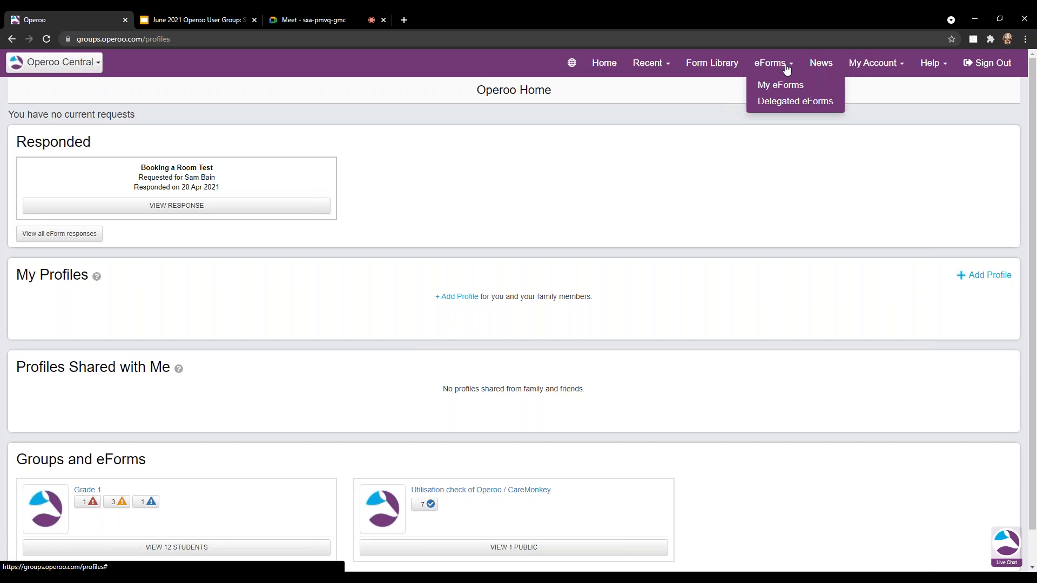
click(782, 85)
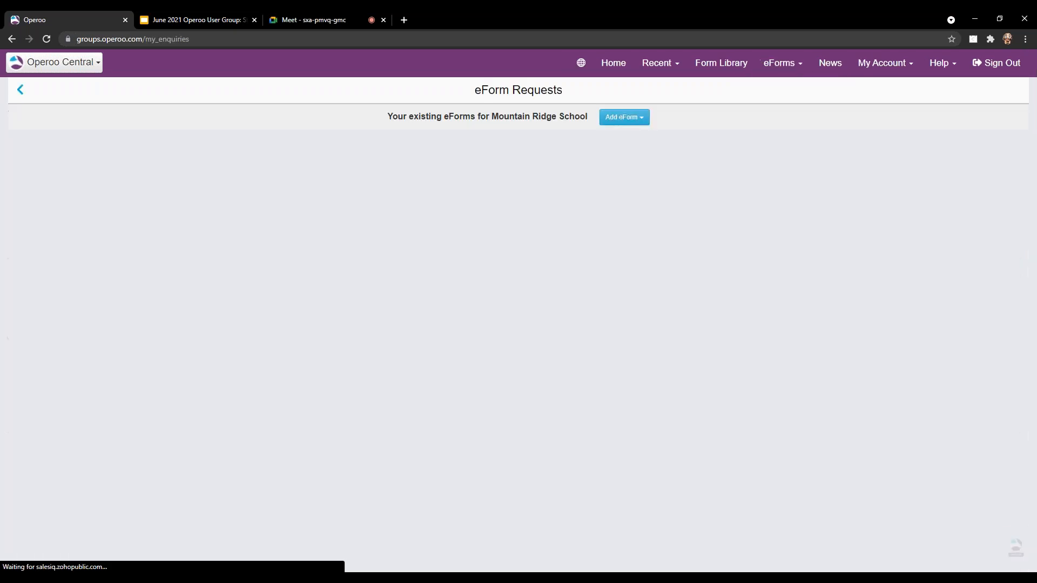
click(788, 68)
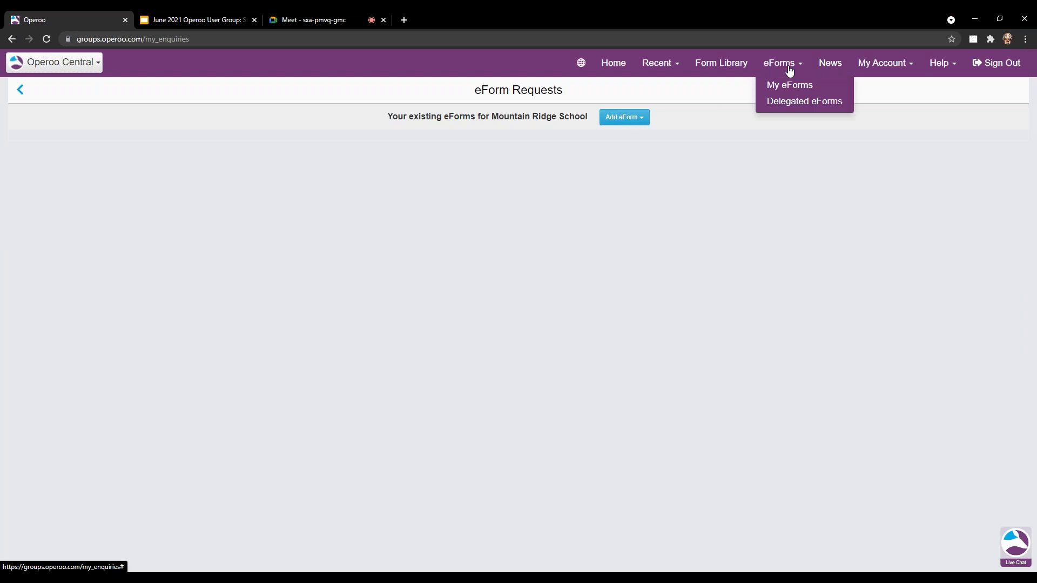
click(789, 102)
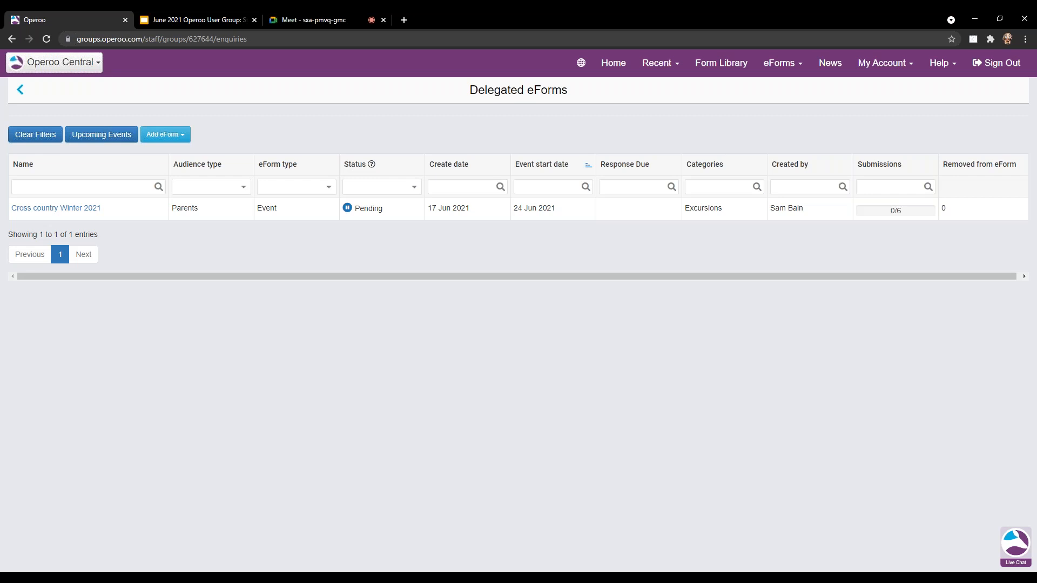
click(86, 214)
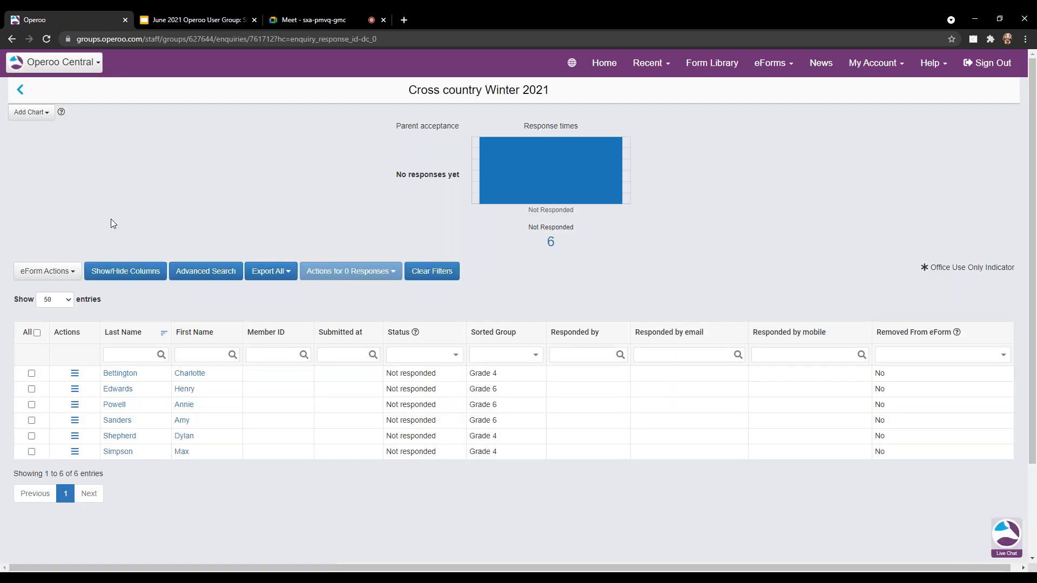
Look over the eForm's actions list and the export-all-responses options.
click(59, 279)
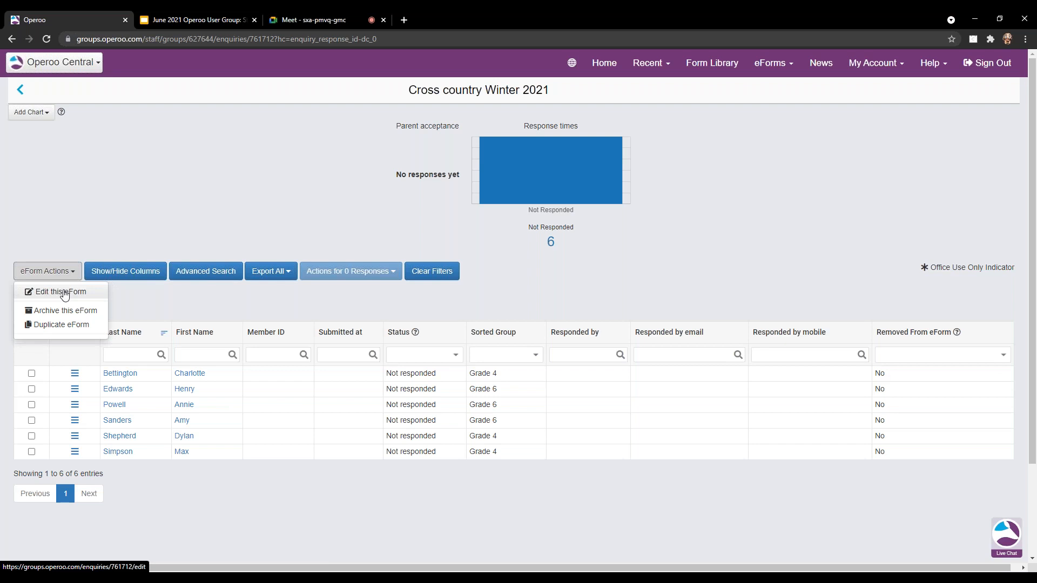
click(204, 306)
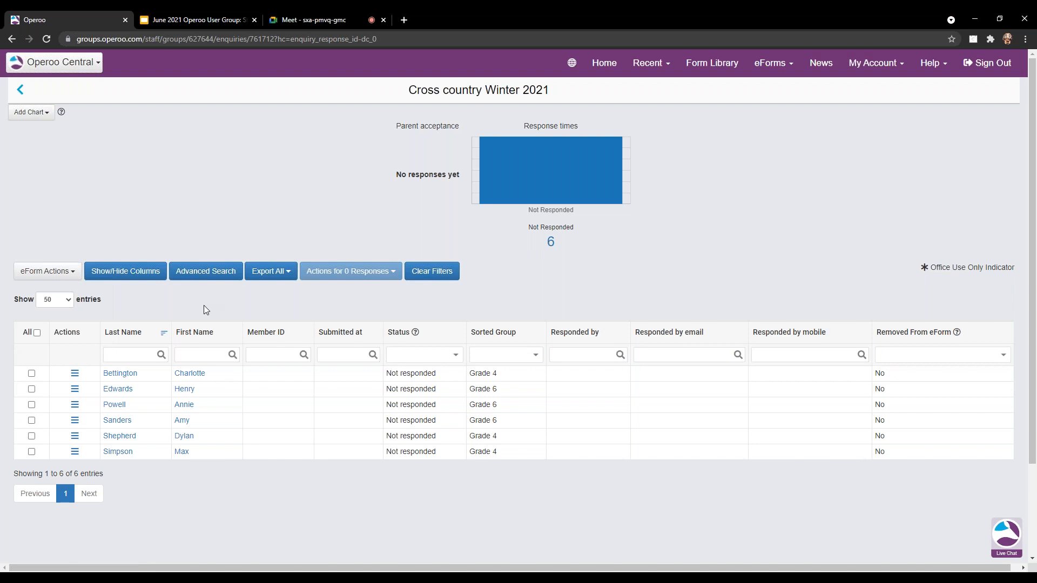
click(270, 276)
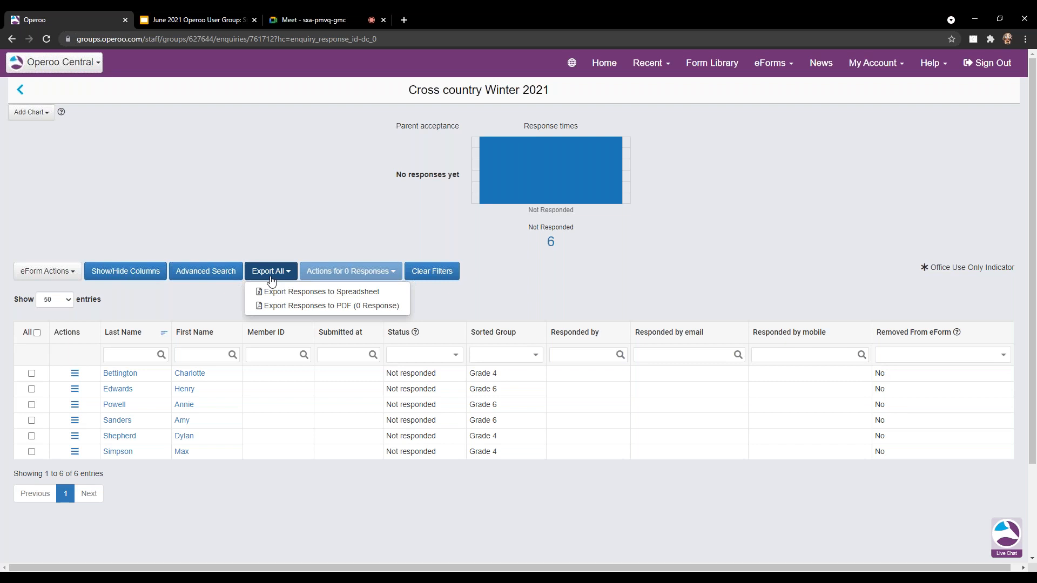
Check the first student's response actions, then bring up the linked accounts list.
click(216, 298)
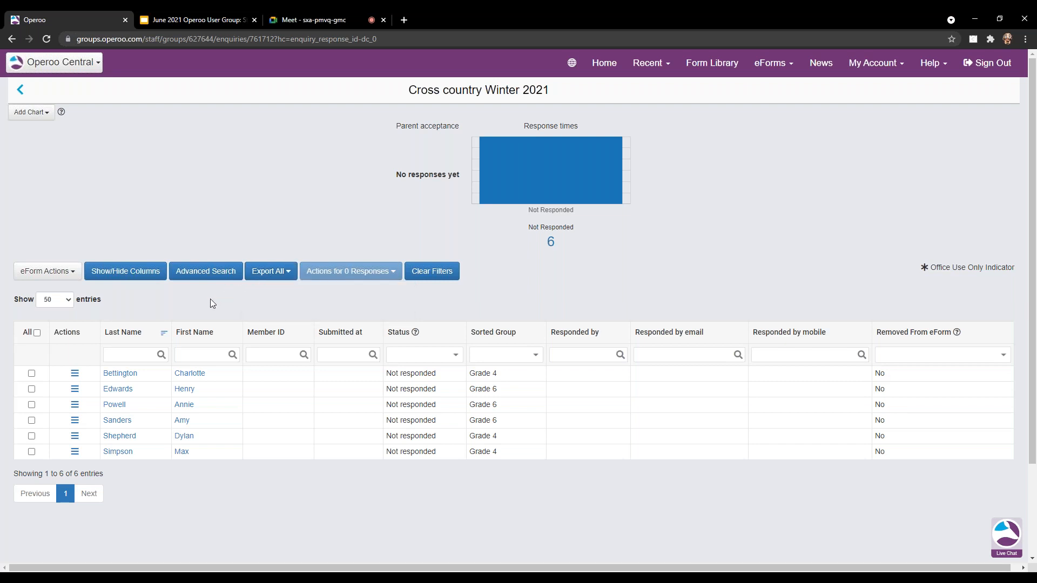
click(76, 376)
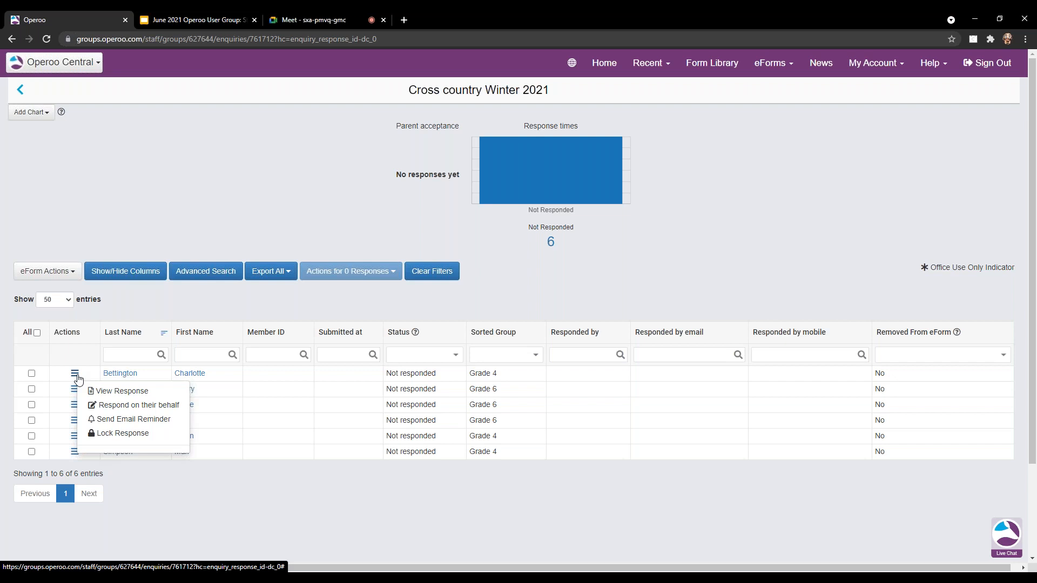
click(294, 310)
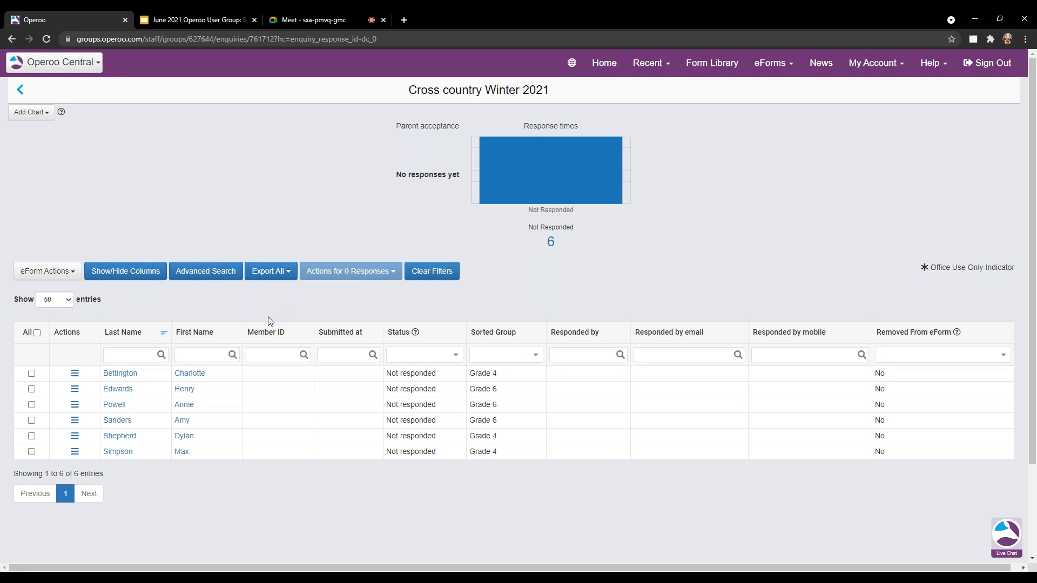
click(81, 64)
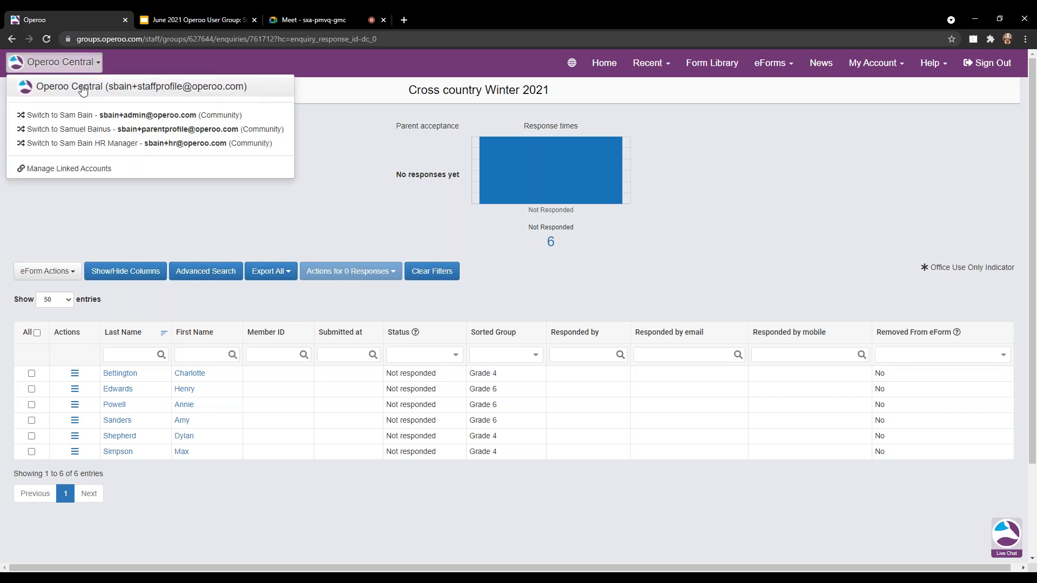
Switch to the admin account and open Mountain Ridge School's list of 31 staff.
click(120, 117)
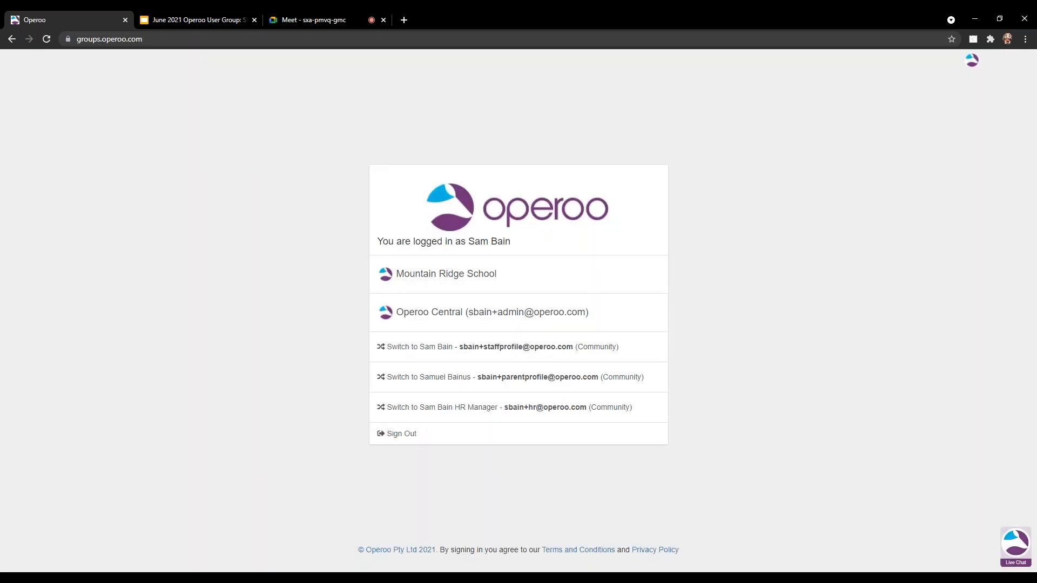
click(434, 280)
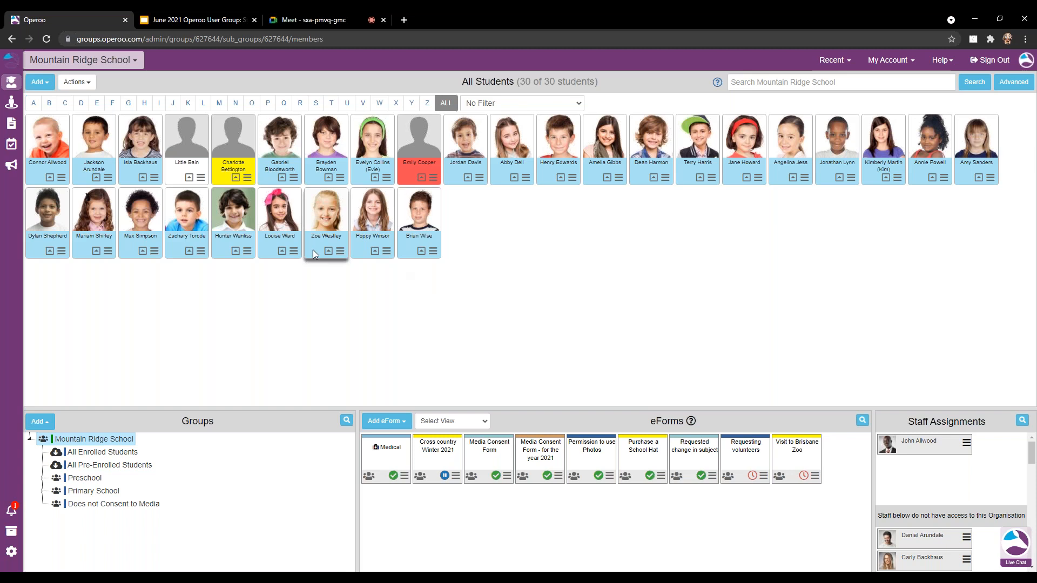
click(14, 104)
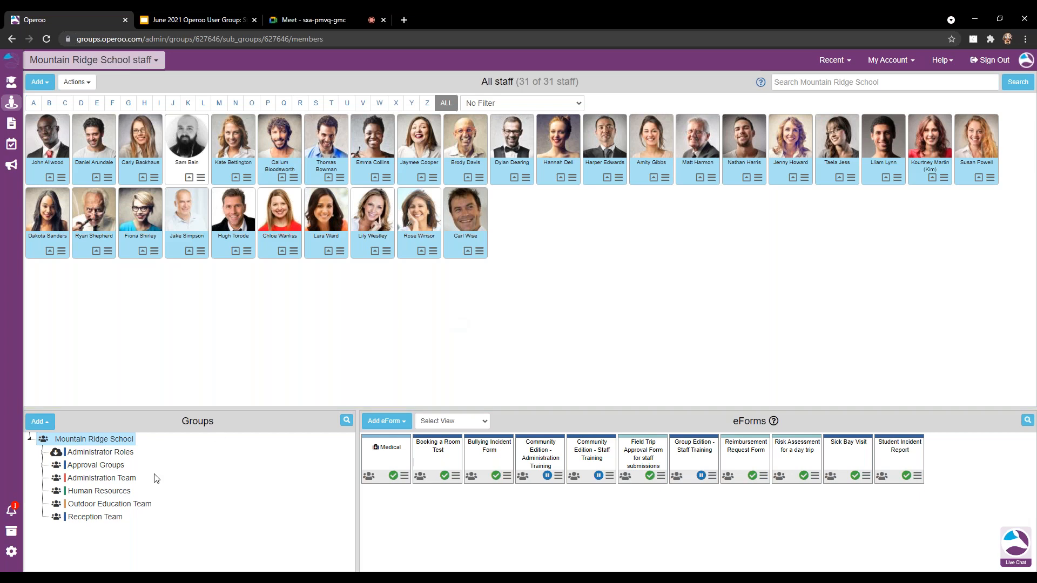
Filter to the Outdoor Education Team and view one member's three current eForm permissions.
click(114, 509)
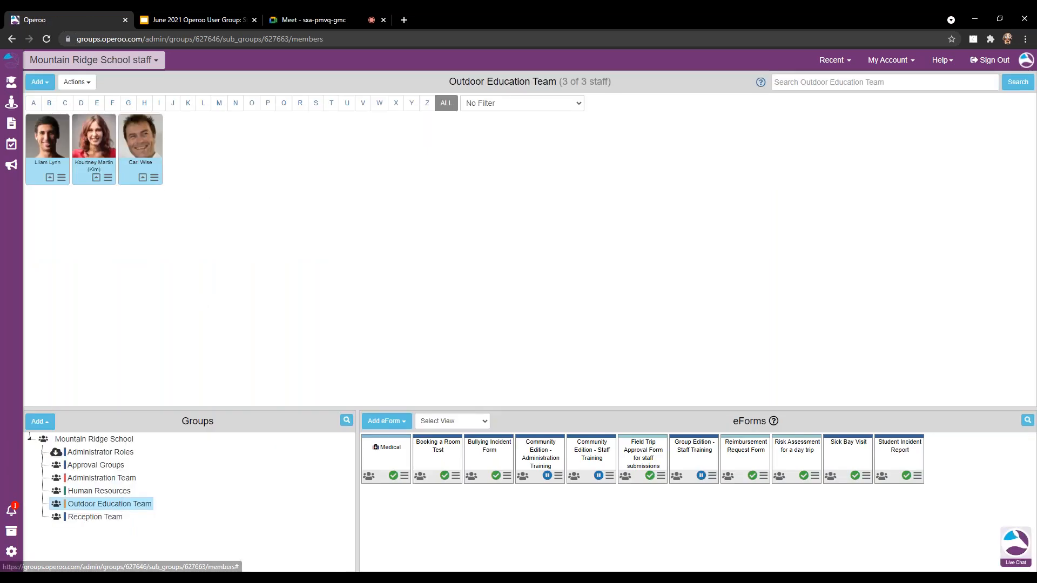
click(154, 181)
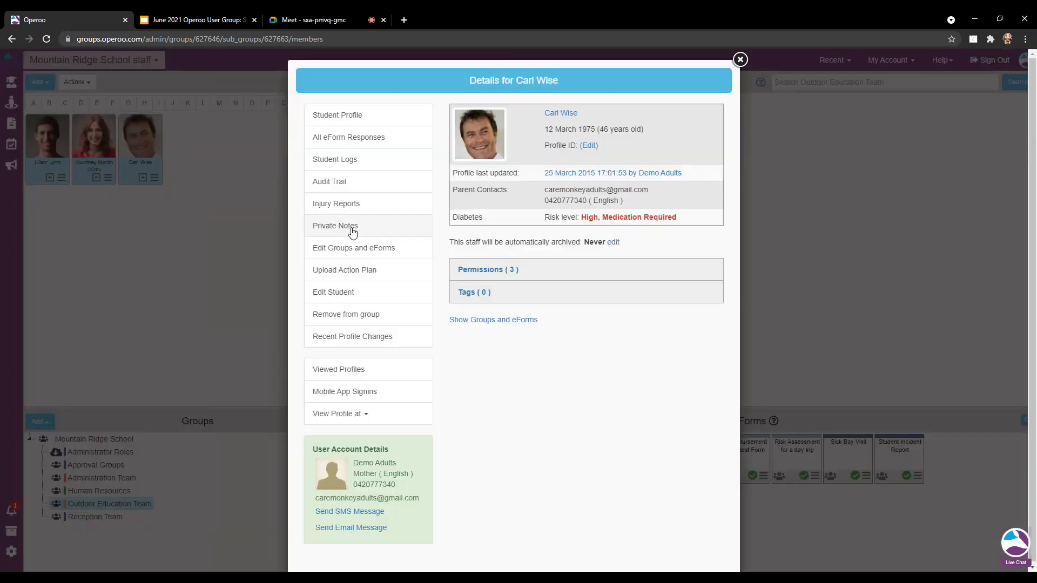
click(502, 275)
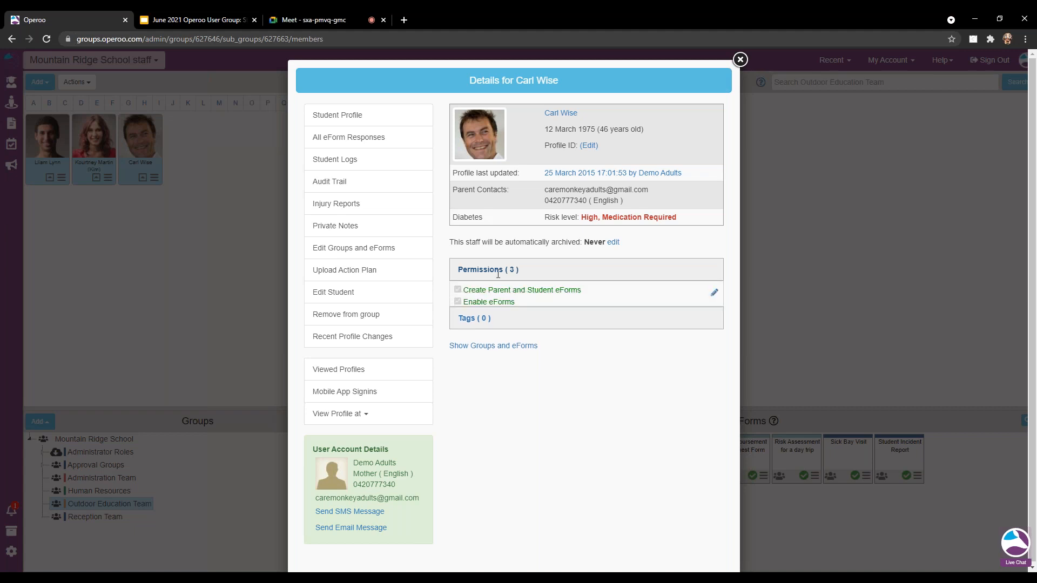
click(716, 293)
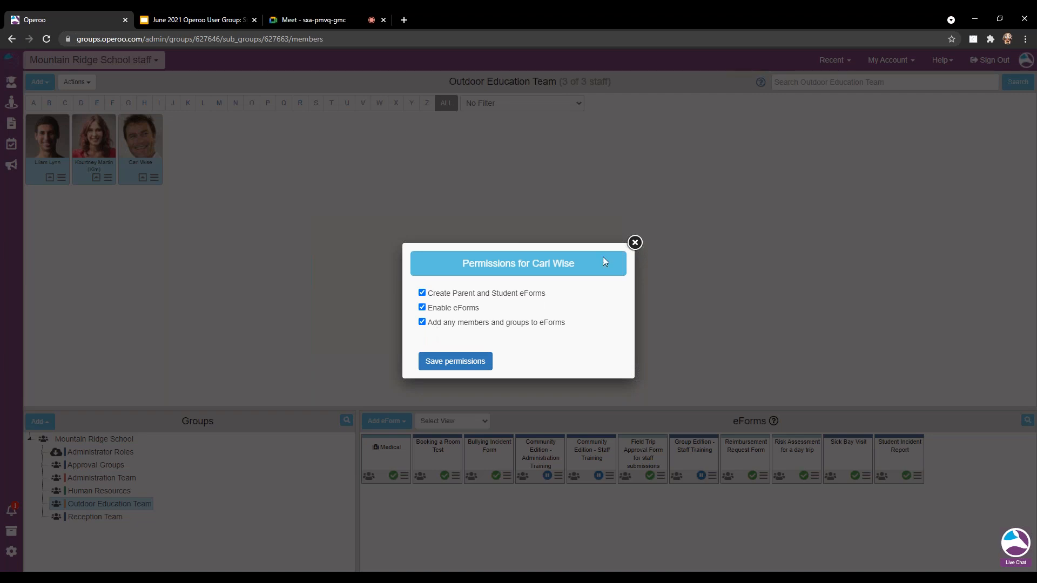
click(634, 243)
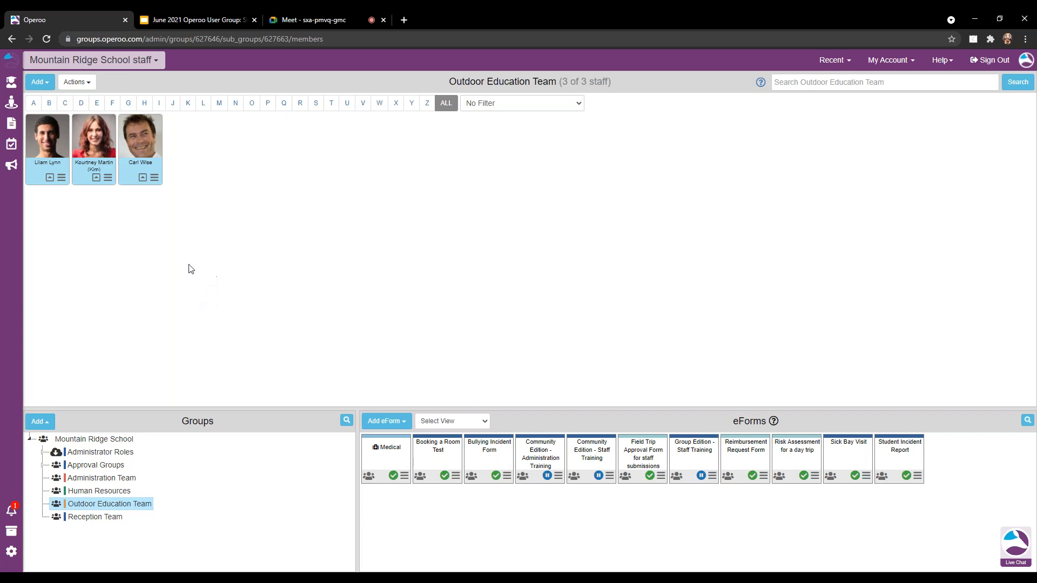
Give the three team staff create eForms, Enable eForms and add members/groups permissions, then return to Slides.
click(89, 86)
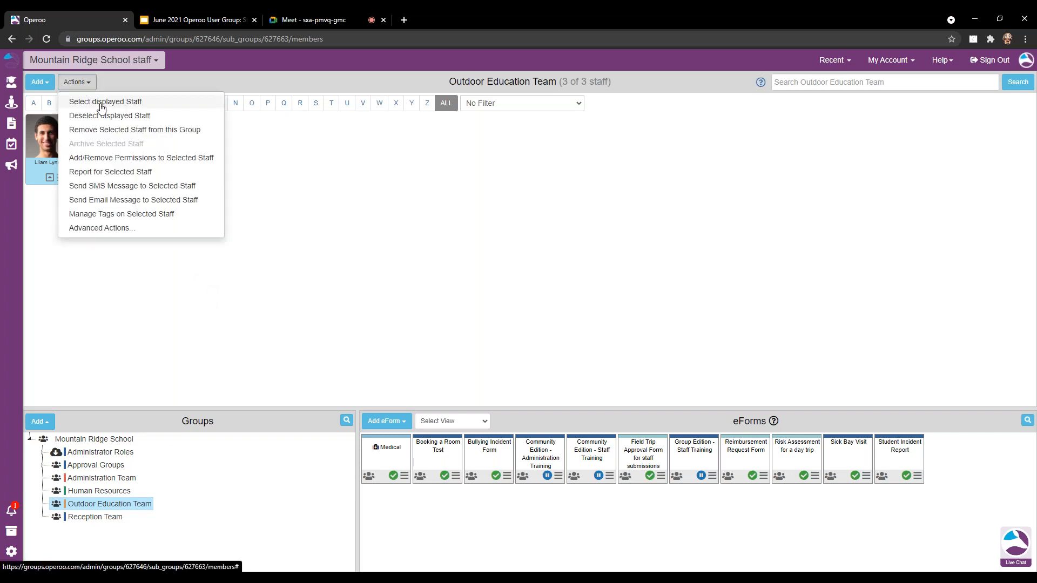
click(101, 102)
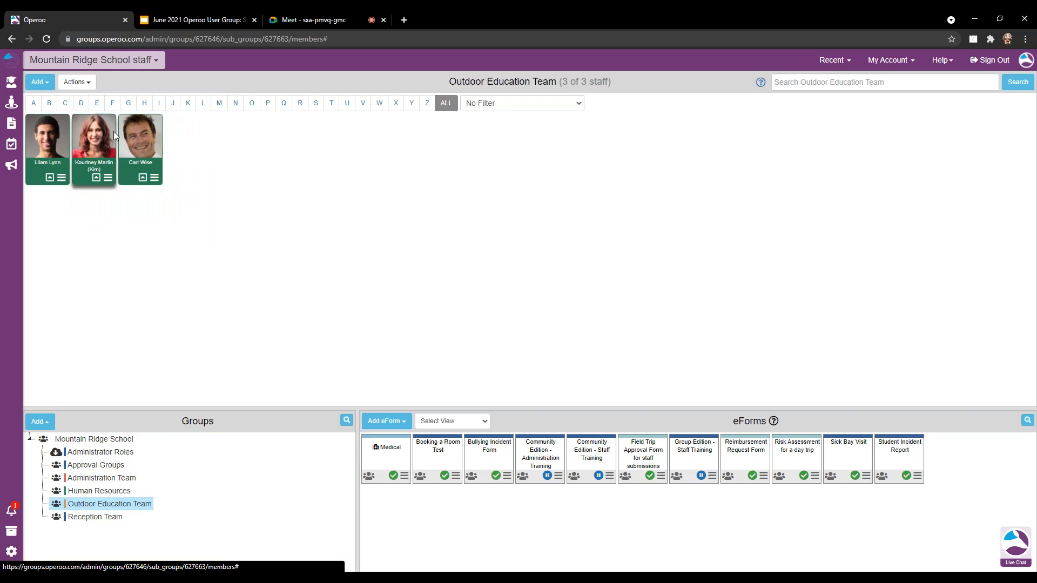
click(76, 82)
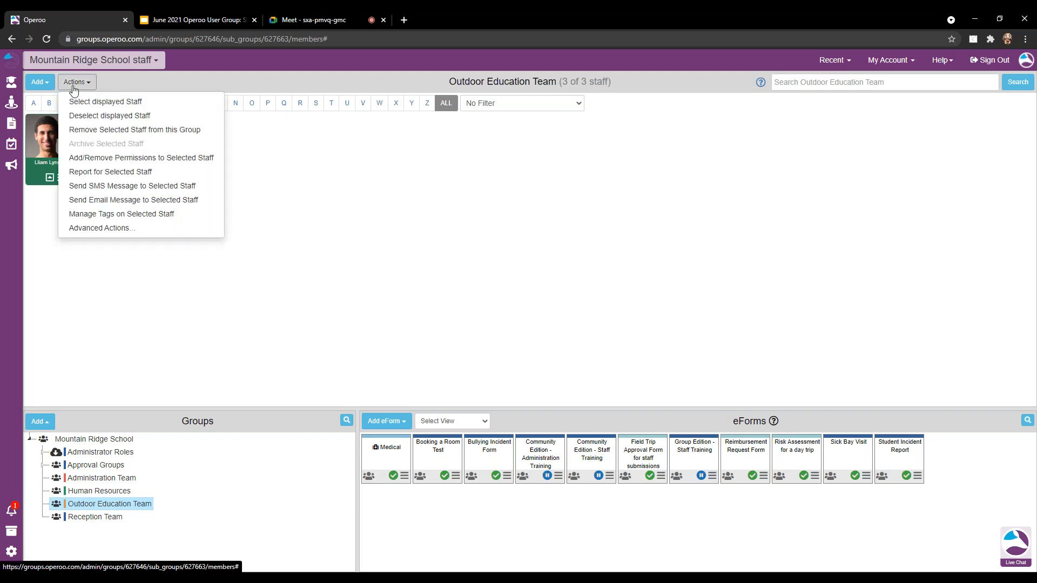
click(158, 162)
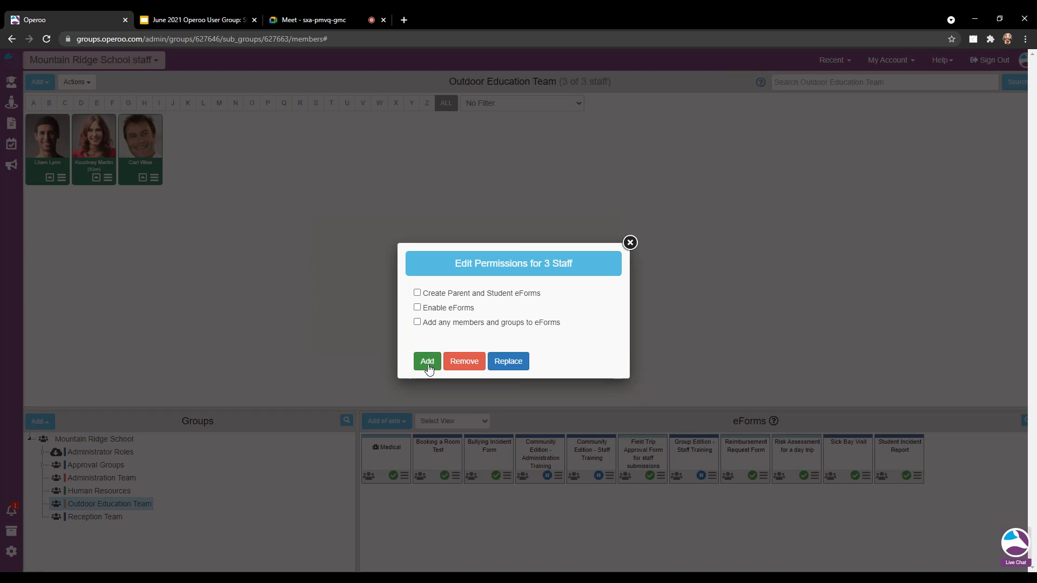
click(417, 293)
click(417, 308)
click(417, 322)
click(427, 362)
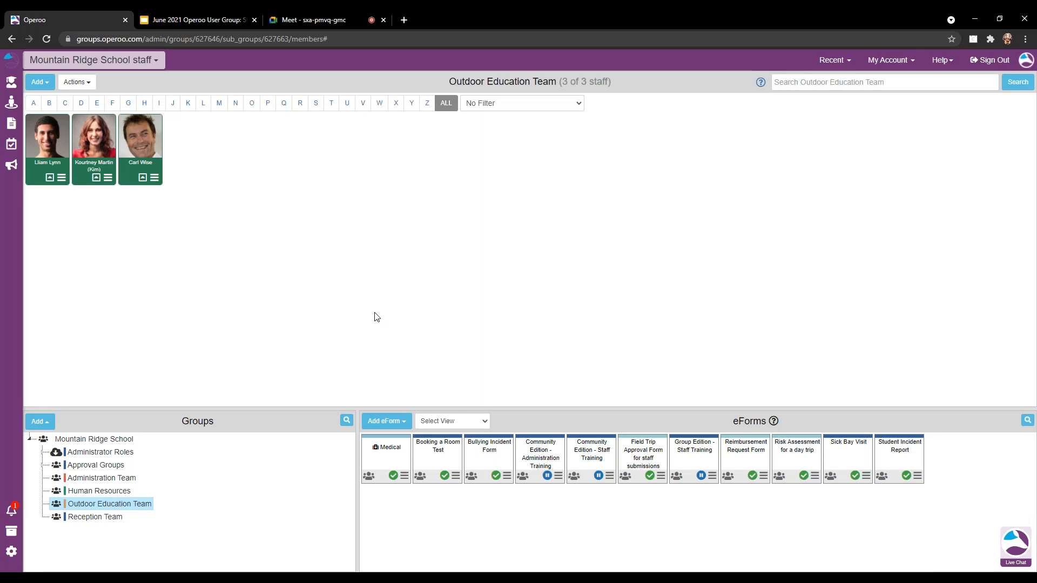
click(222, 21)
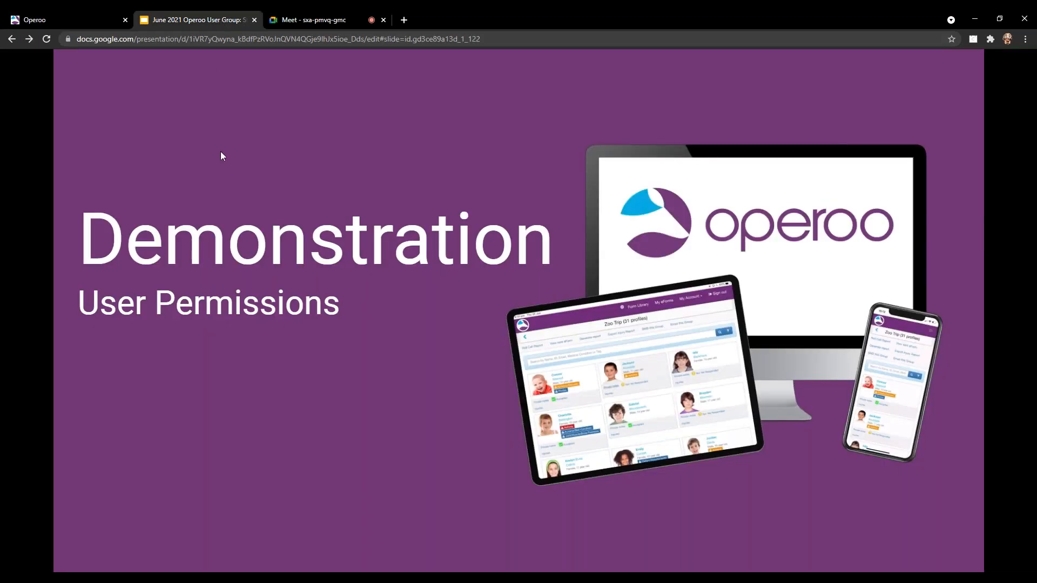